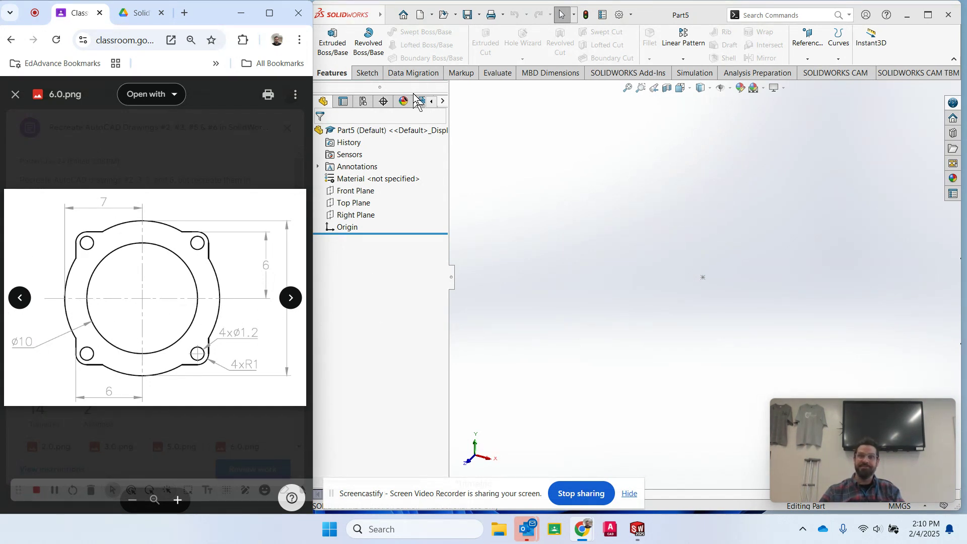
Start a sketch on the Top Plane and draw a circle about 71 mm in radius centred on the origin.
{"action": "right_click", "coordinate": [343, 208]}
{"action": "left_click", "coordinate": [359, 191]}
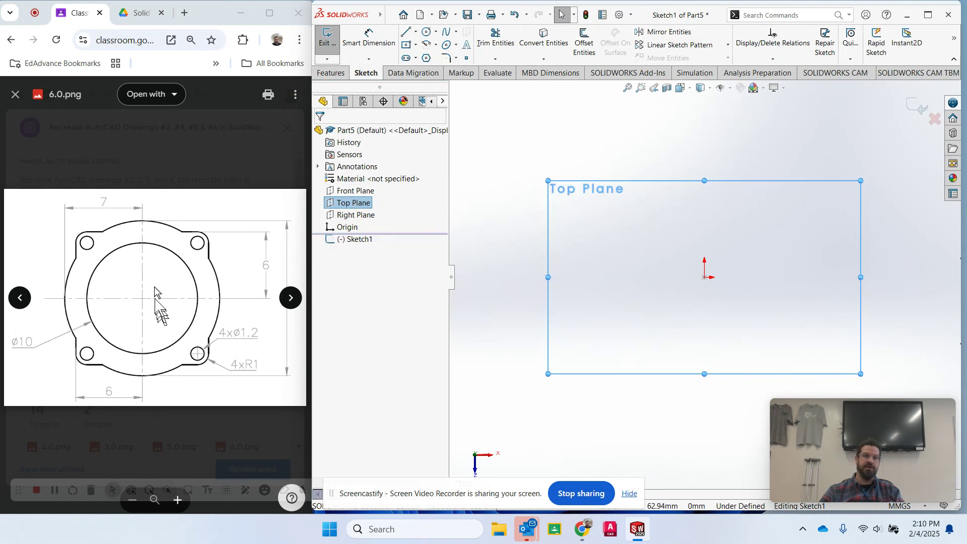
{"action": "left_click", "coordinate": [427, 32]}
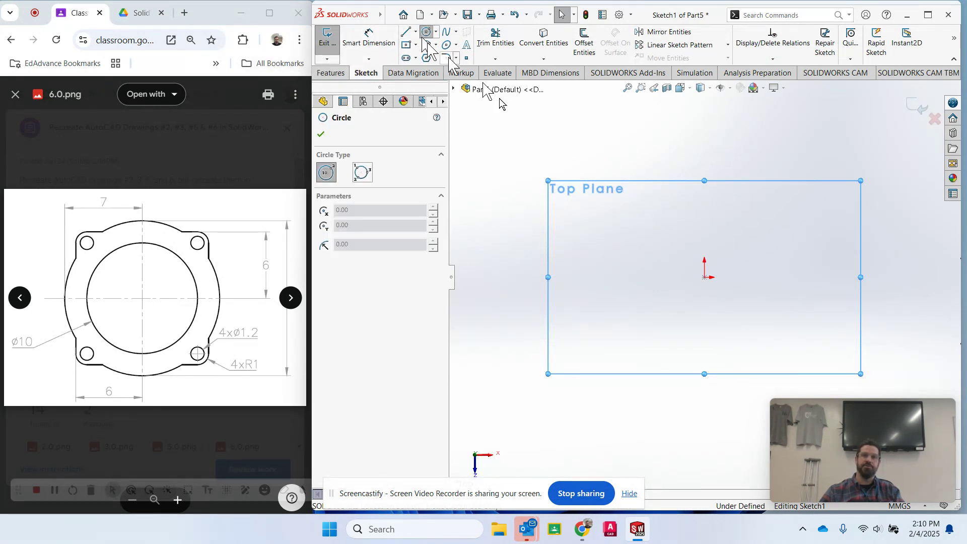
{"action": "left_click", "coordinate": [705, 277]}
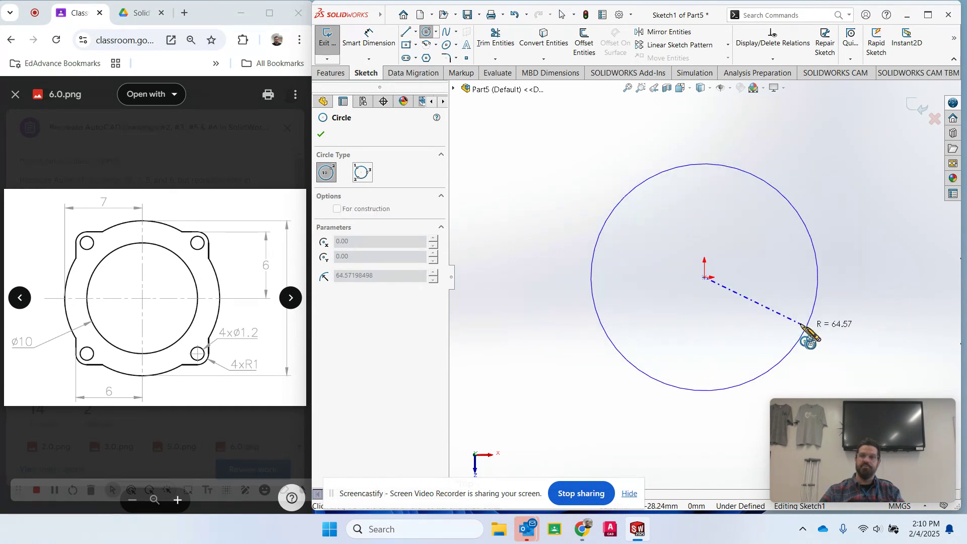
{"action": "left_click", "coordinate": [815, 337]}
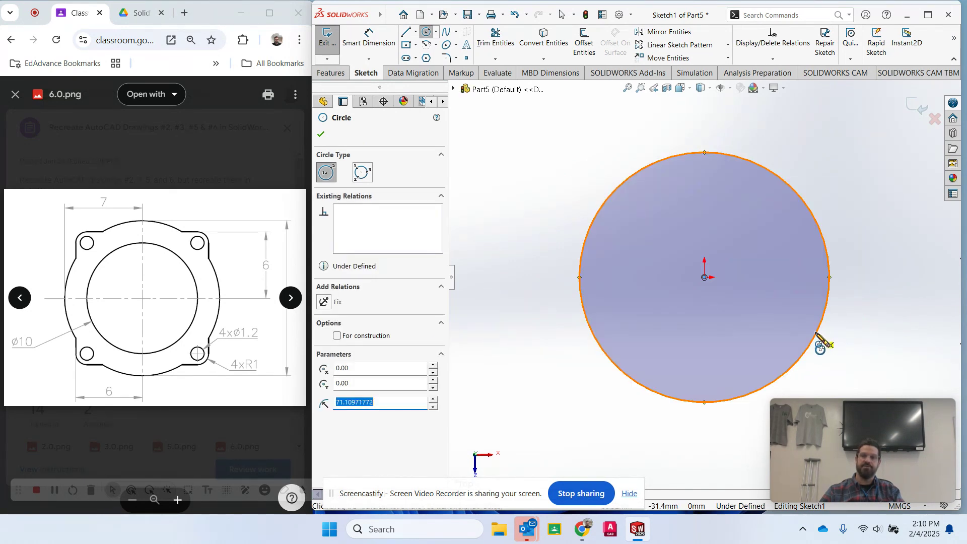
Dimension the circle's diameter as 10 mm.
{"action": "left_click", "coordinate": [362, 43]}
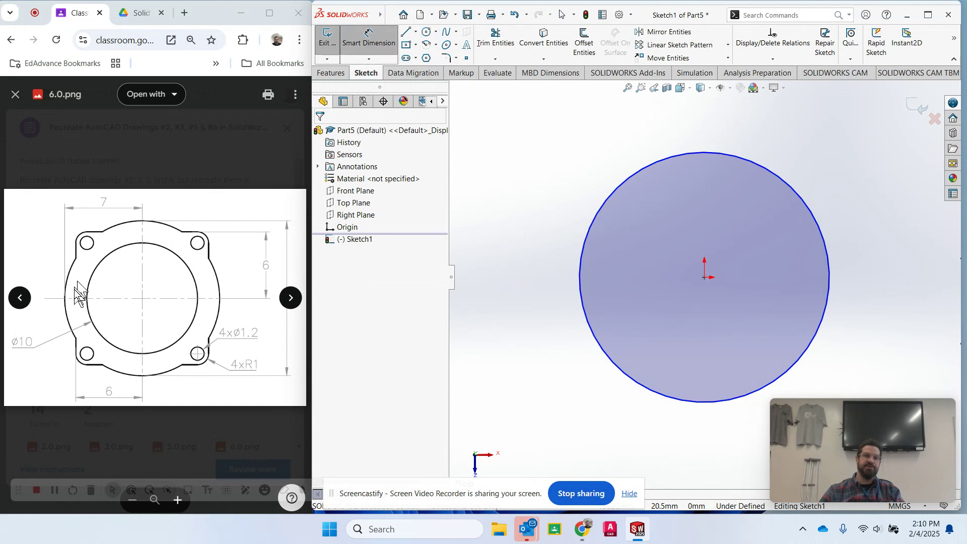
{"action": "left_click", "coordinate": [617, 371]}
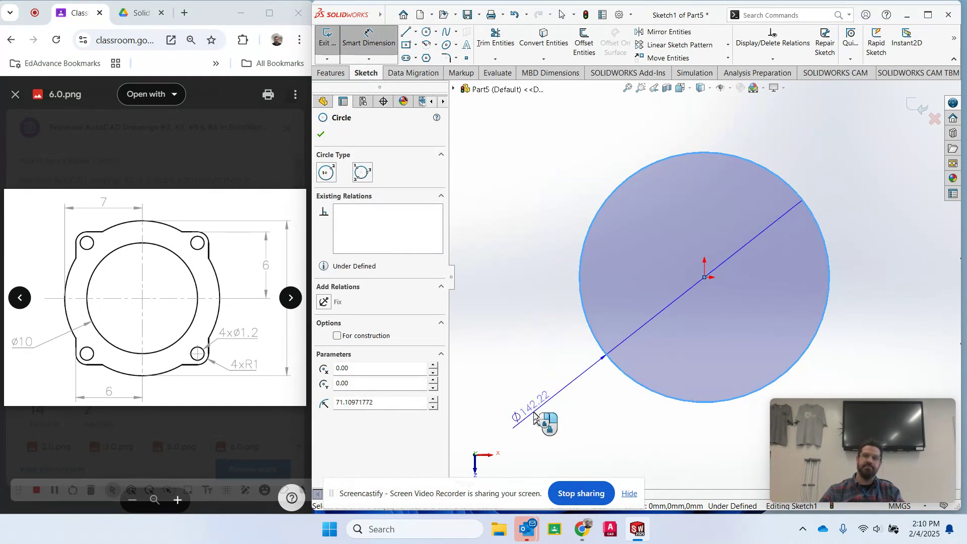
{"action": "left_click", "coordinate": [534, 417]}
{"action": "type", "text": "10"}
{"action": "key", "text": "Return"}
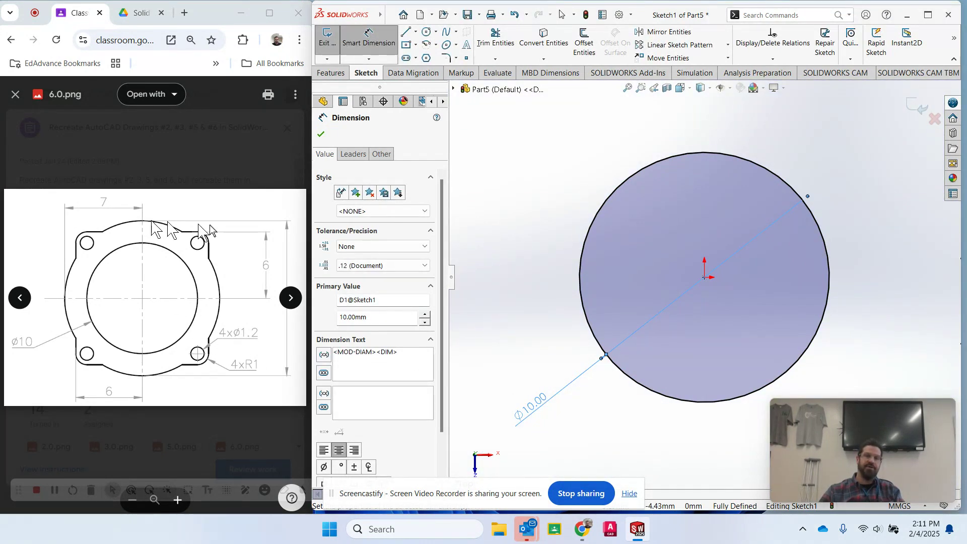
Examine the reference drawing 6.0.png up close for the flange's overall height and its corner hole and radius callouts.
{"action": "mouse_move", "coordinate": [273, 332]}
{"action": "left_mouse_down"}
{"action": "mouse_move", "coordinate": [229, 323]}
{"action": "mouse_move", "coordinate": [275, 324]}
{"action": "left_mouse_up"}
{"action": "left_click", "coordinate": [287, 303]}
{"action": "left_click", "coordinate": [287, 302]}
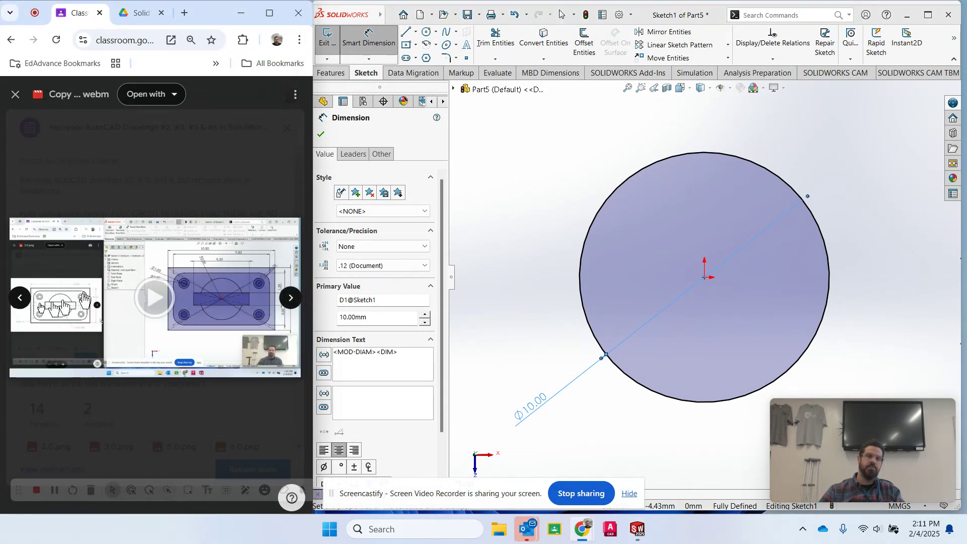
{"action": "left_click", "coordinate": [19, 298]}
{"action": "left_click", "coordinate": [19, 297]}
{"action": "scroll", "coordinate": [242, 333], "scroll_direction": "up", "scroll_amount": 3, "text": "ctrl"}
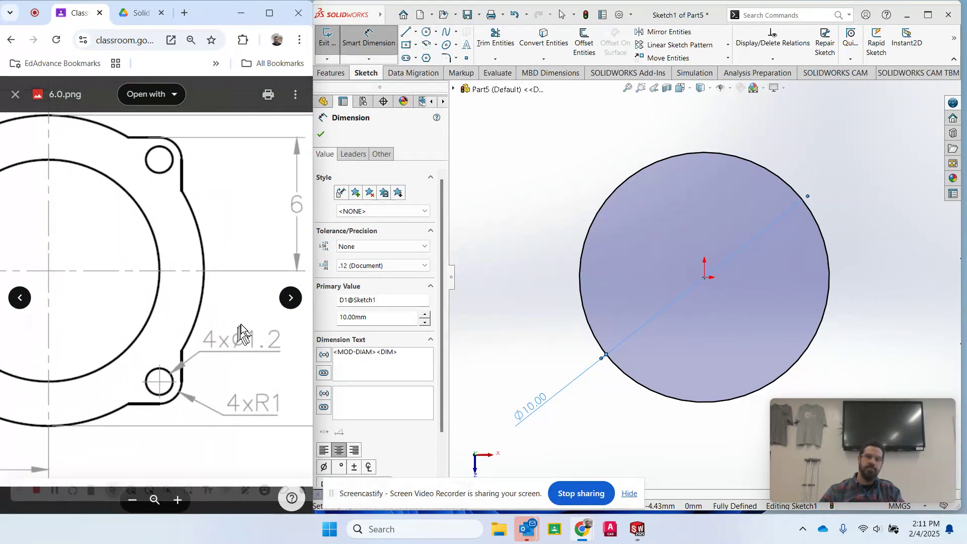
{"action": "scroll", "coordinate": [242, 333], "scroll_direction": "up", "scroll_amount": 2, "text": "ctrl"}
{"action": "left_click_drag", "start_coordinate": [237, 258], "coordinate": [128, 256]}
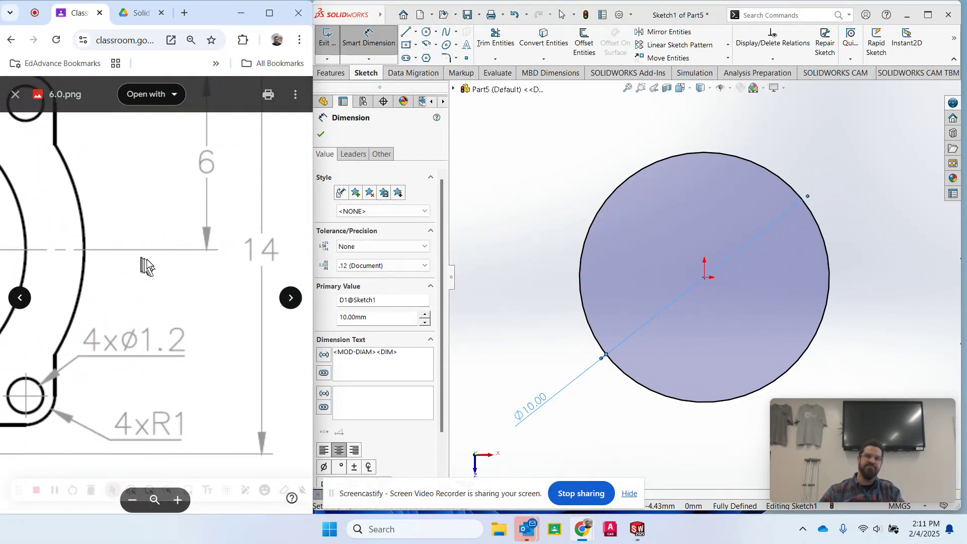
{"action": "scroll", "coordinate": [151, 261], "scroll_direction": "down", "scroll_amount": 5, "text": "ctrl"}
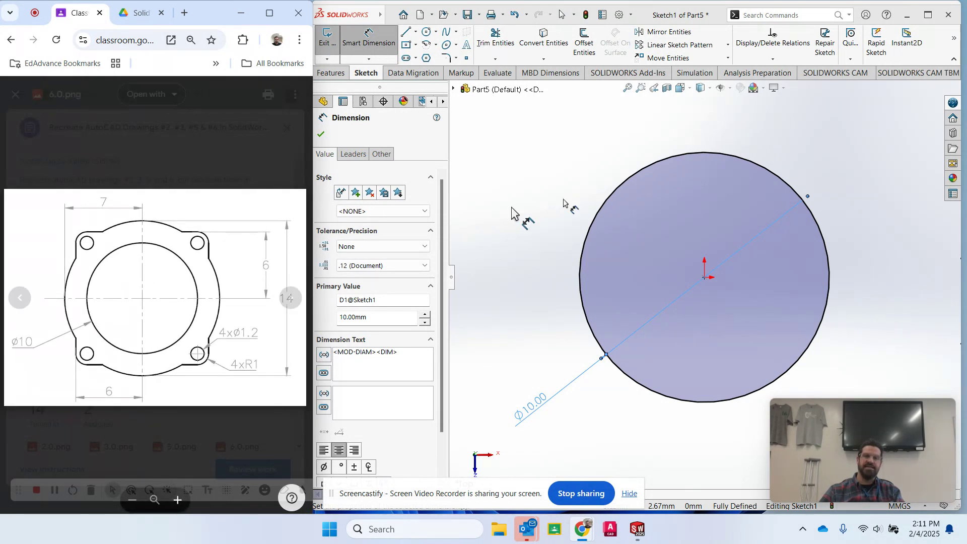
Draw a larger concentric circle about 8.3 mm in radius around the 10 mm circle, centred on the origin.
{"action": "left_click", "coordinate": [426, 32]}
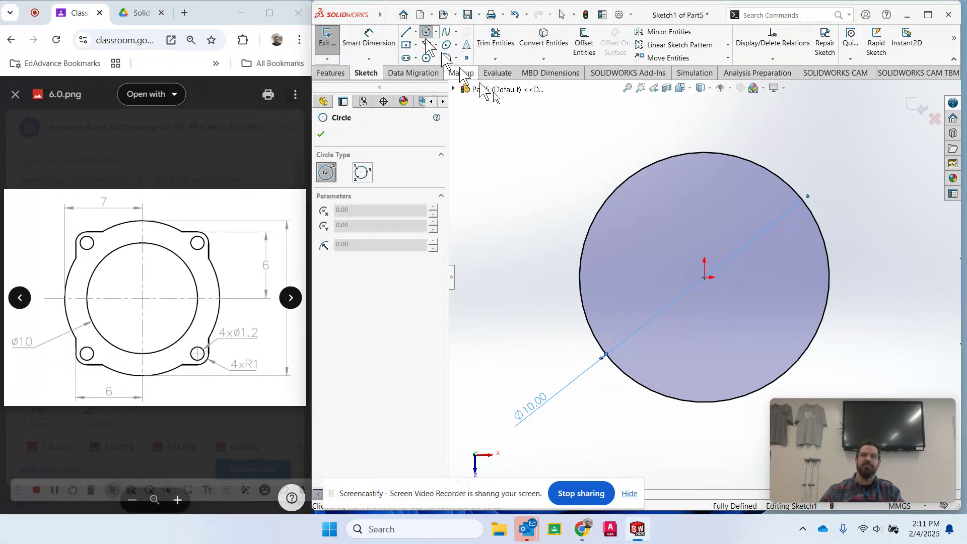
{"action": "left_click", "coordinate": [705, 277]}
{"action": "left_click", "coordinate": [525, 182]}
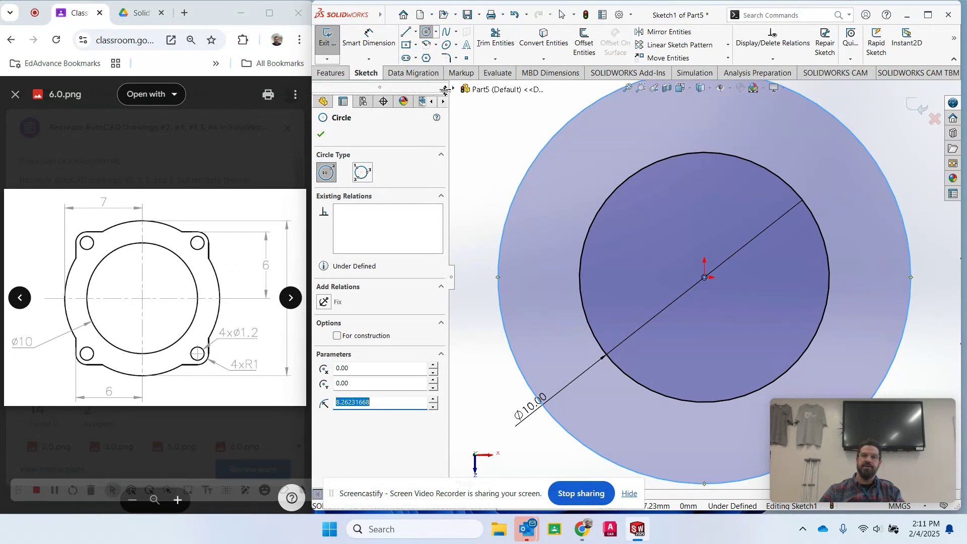
Dimension the outer circle's diameter as 14 mm.
{"action": "left_click", "coordinate": [369, 38]}
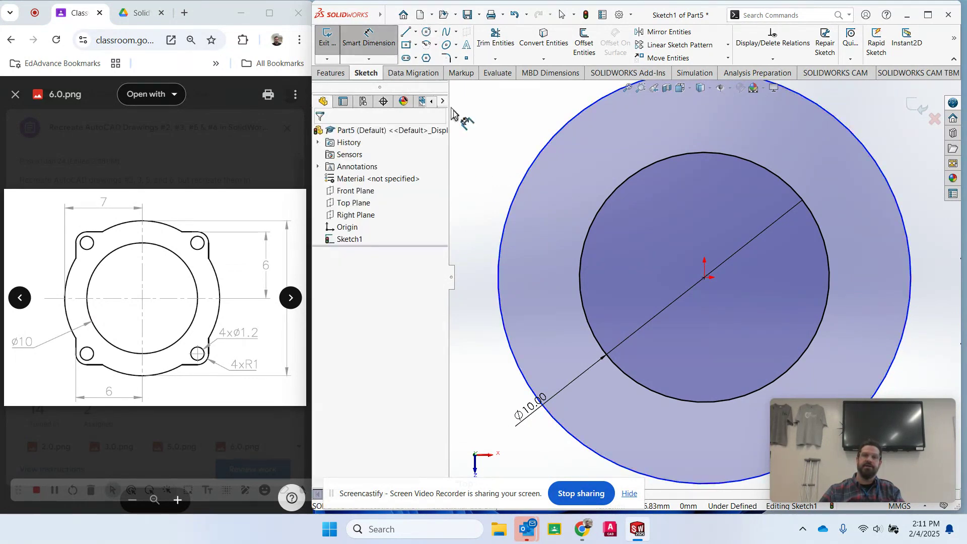
{"action": "left_click", "coordinate": [519, 189]}
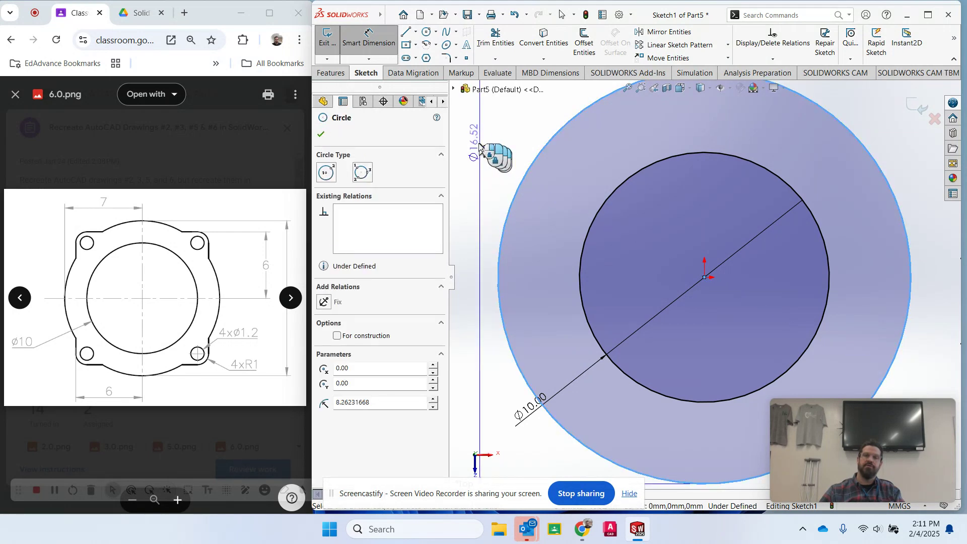
{"action": "left_click", "coordinate": [478, 181]}
{"action": "type", "text": "14"}
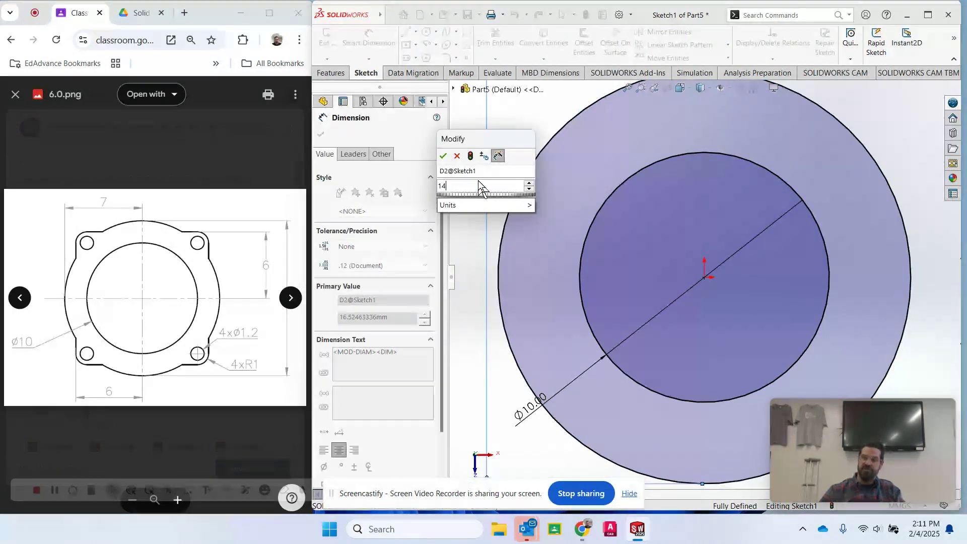
{"action": "key", "text": "Return"}
{"action": "key", "text": "Escape"}
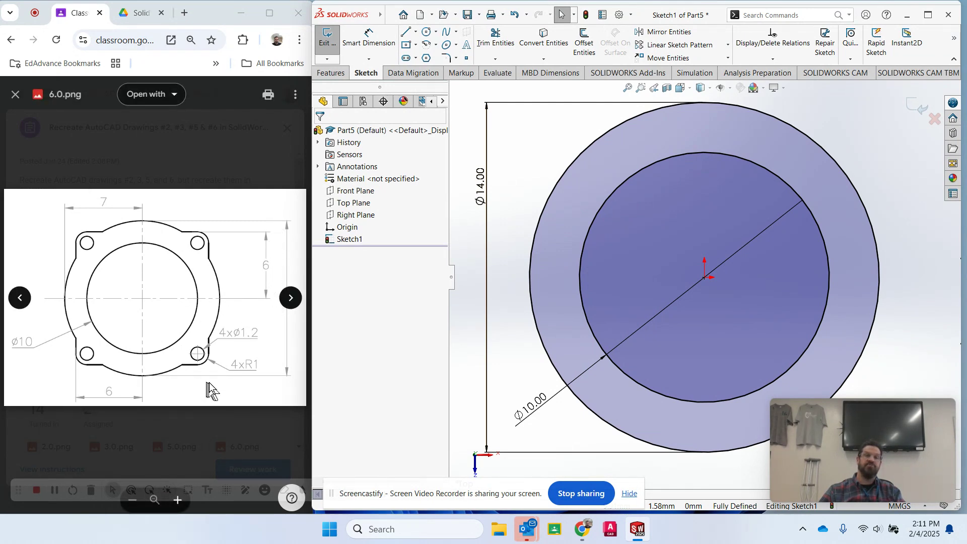
Draw a center rectangle about 12.8 by 11.6 mm from the origin, with its corners outside the outer circle.
{"action": "left_click", "coordinate": [409, 44]}
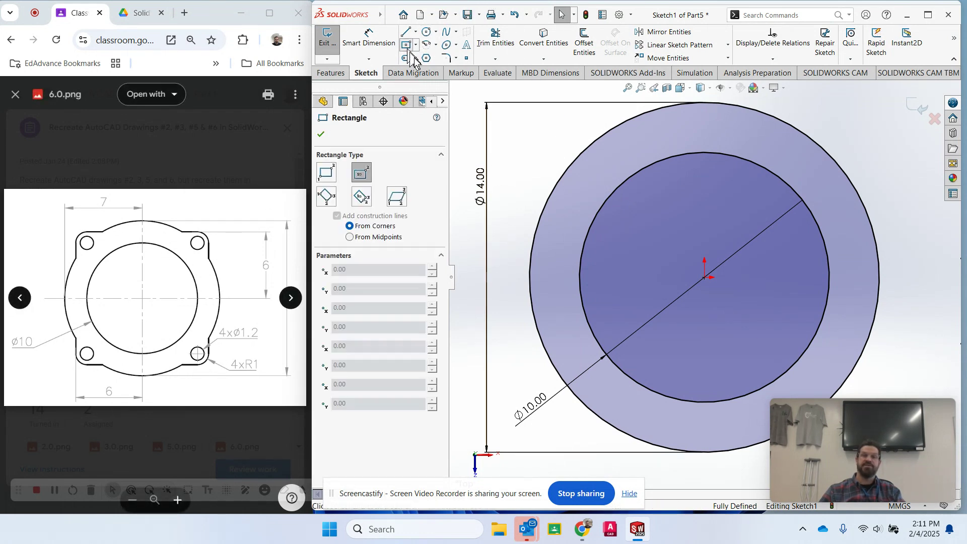
{"action": "left_click", "coordinate": [704, 277]}
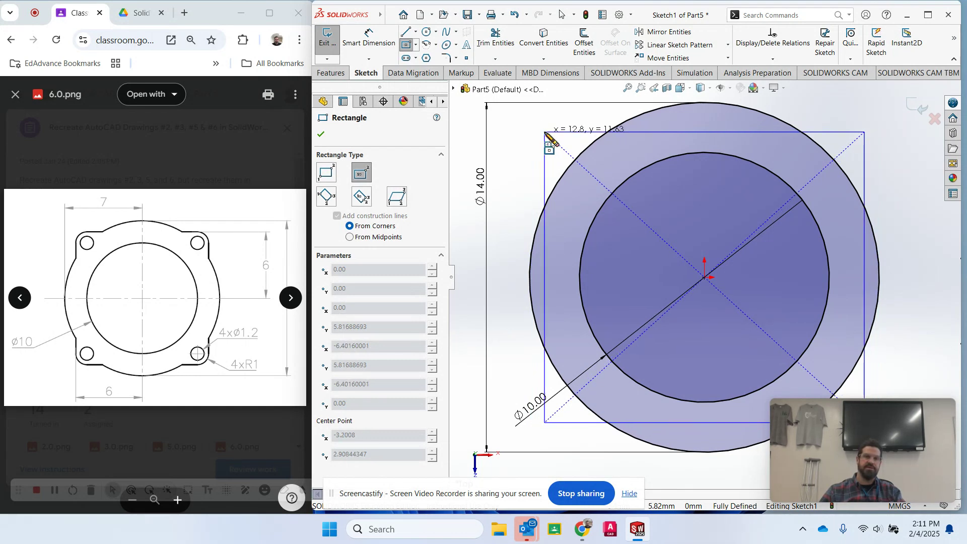
{"action": "left_click", "coordinate": [545, 133]}
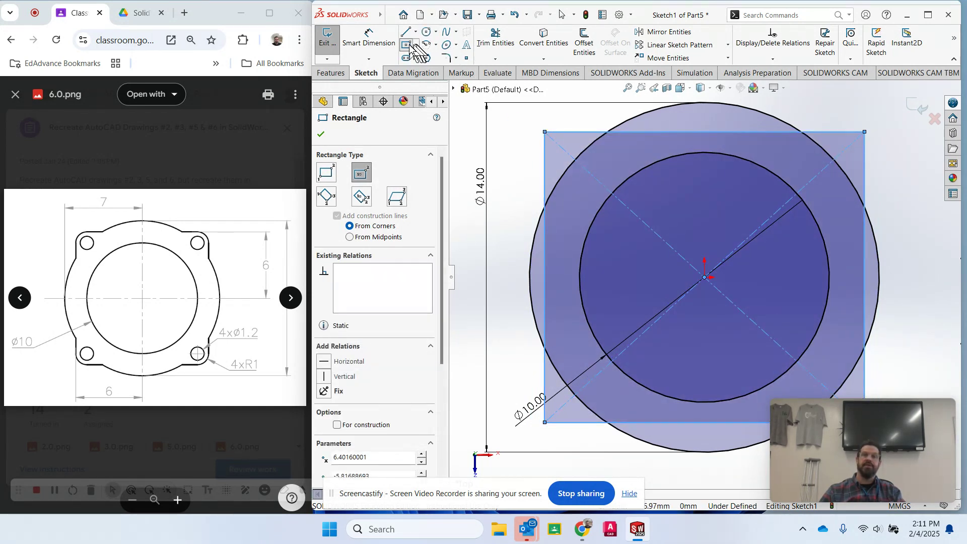
Dimension the rectangle's horizontal width as 12 mm.
{"action": "left_click", "coordinate": [367, 35]}
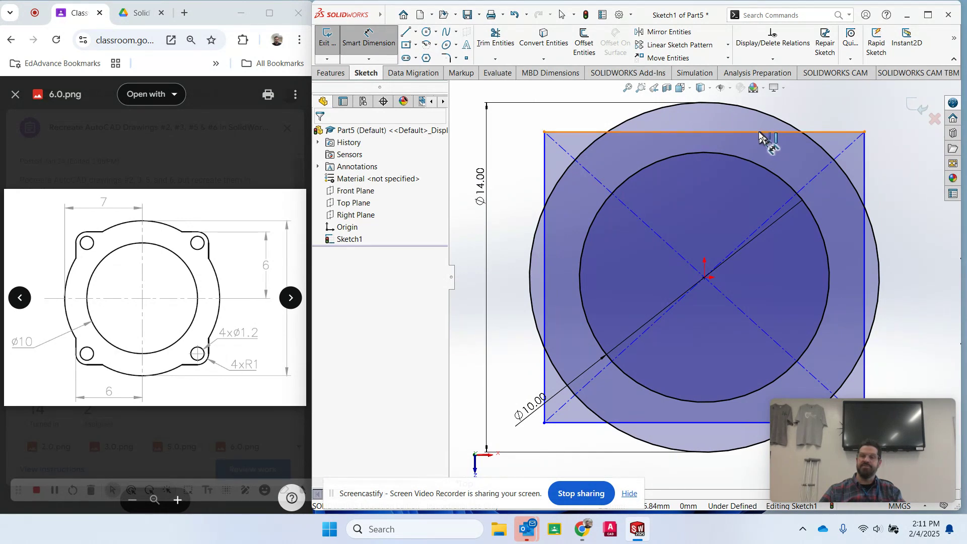
{"action": "scroll", "coordinate": [760, 136], "scroll_direction": "up", "scroll_amount": 2}
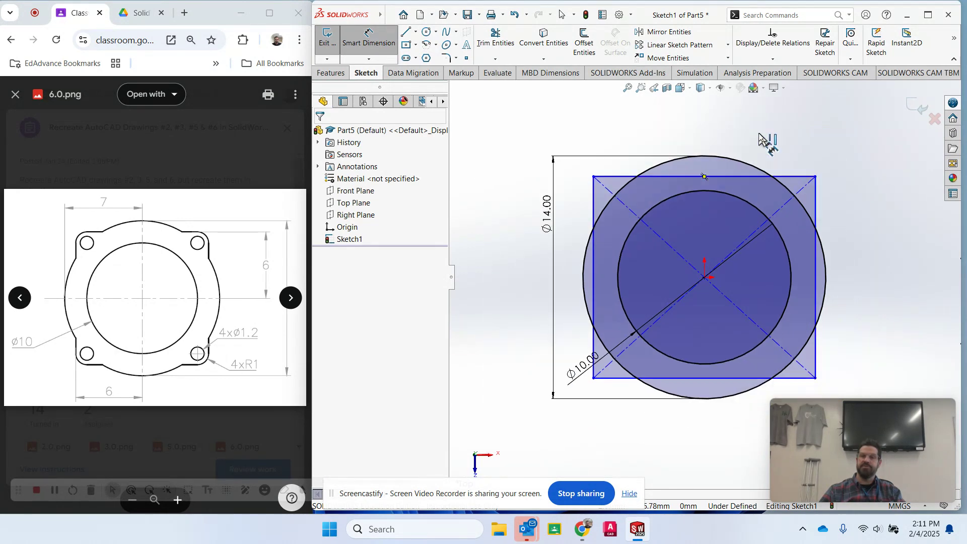
{"action": "left_click", "coordinate": [719, 178]}
{"action": "left_click", "coordinate": [722, 130]}
{"action": "type", "text": "12"}
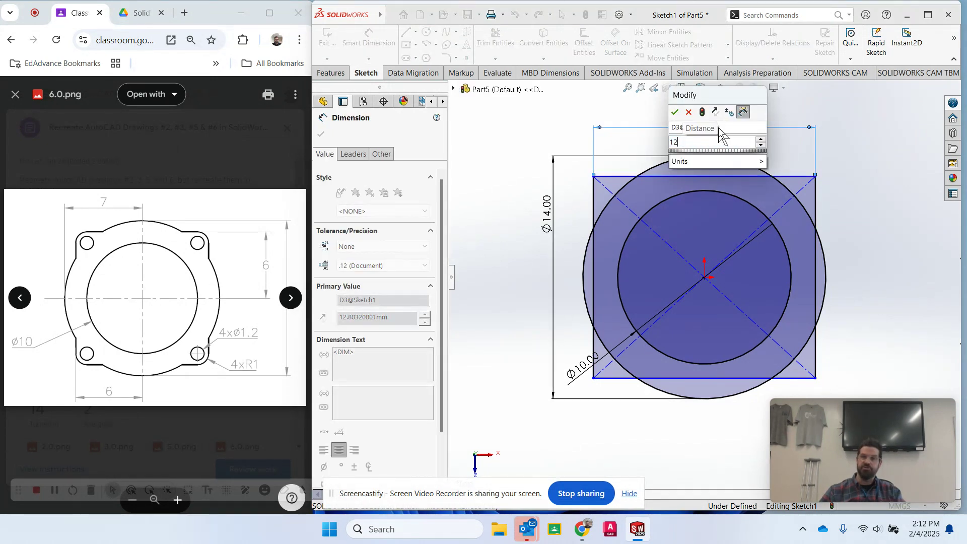
{"action": "key", "text": "Return"}
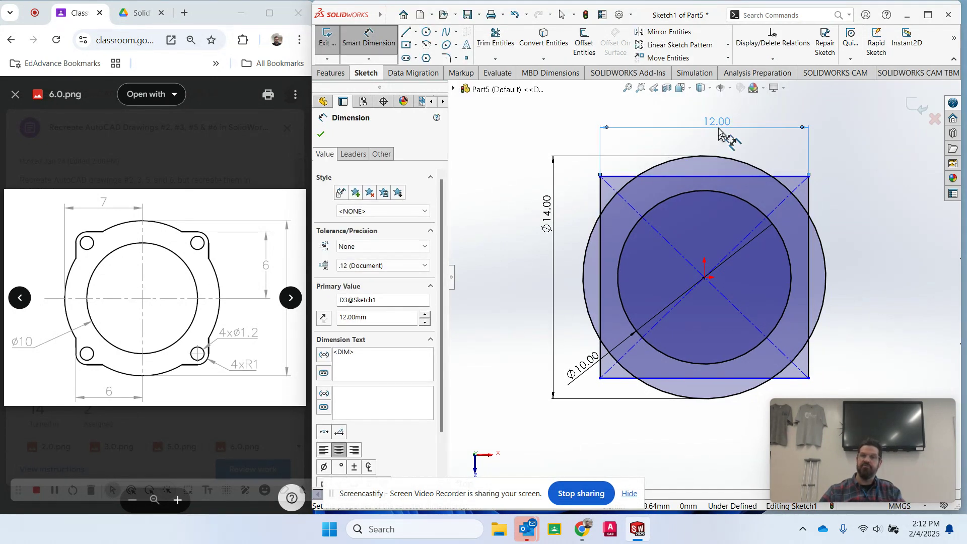
Dimension the rectangle's vertical height as 12 mm.
{"action": "left_click", "coordinate": [812, 280]}
{"action": "left_click", "coordinate": [864, 273]}
{"action": "type", "text": "12"}
{"action": "key", "text": "Return"}
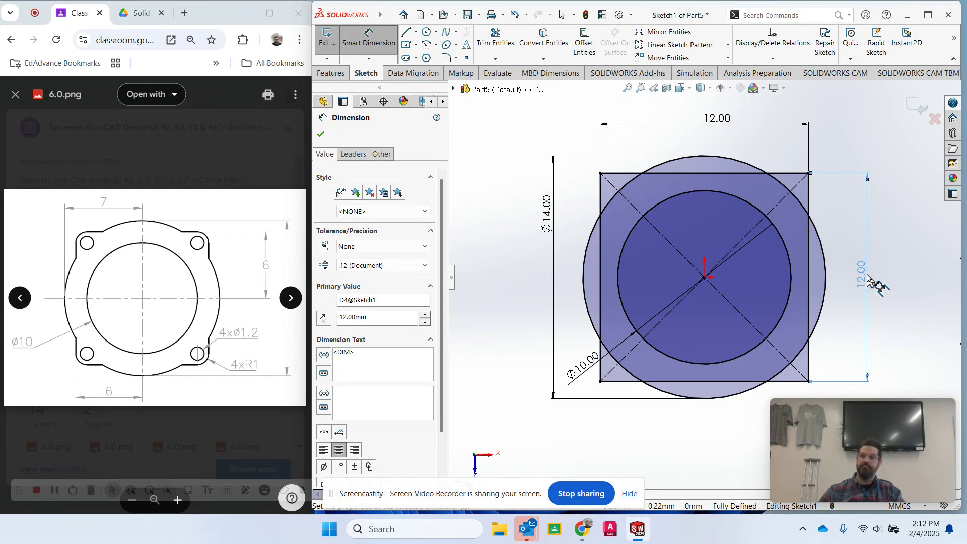
{"action": "key", "text": "Escape"}
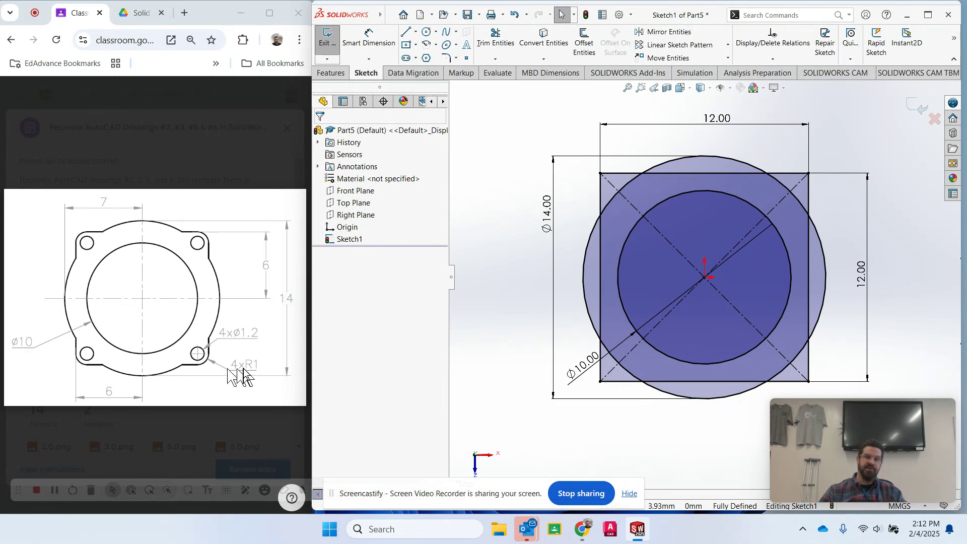
Set a 1 mm sketch fillet radius and fillet the square's upper-left corner between its top and left edges.
{"action": "left_click", "coordinate": [457, 59]}
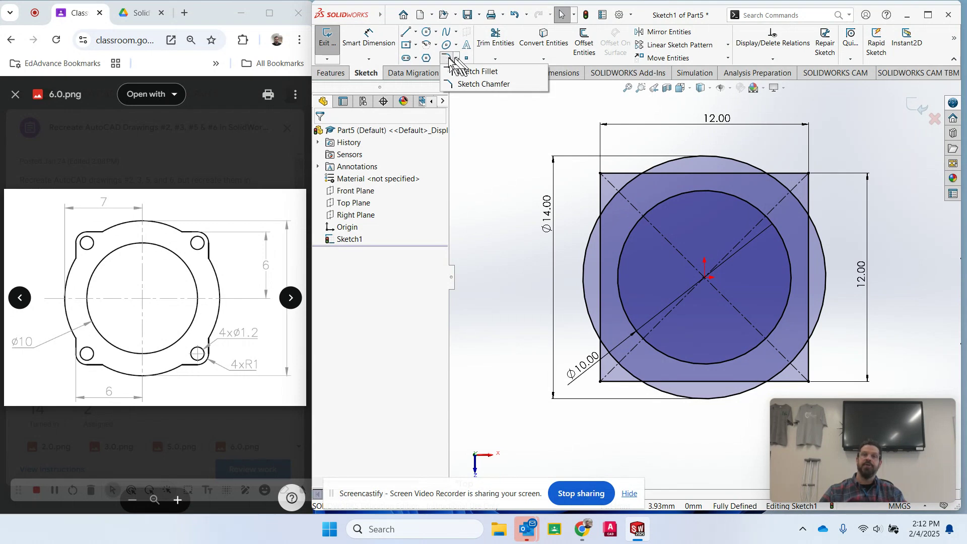
{"action": "left_click", "coordinate": [461, 71]}
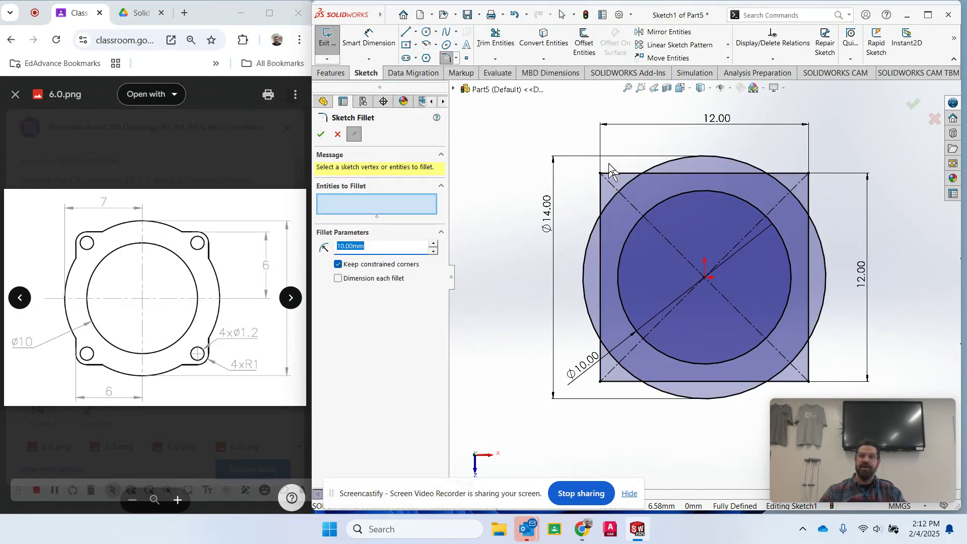
{"action": "left_click", "coordinate": [358, 206]}
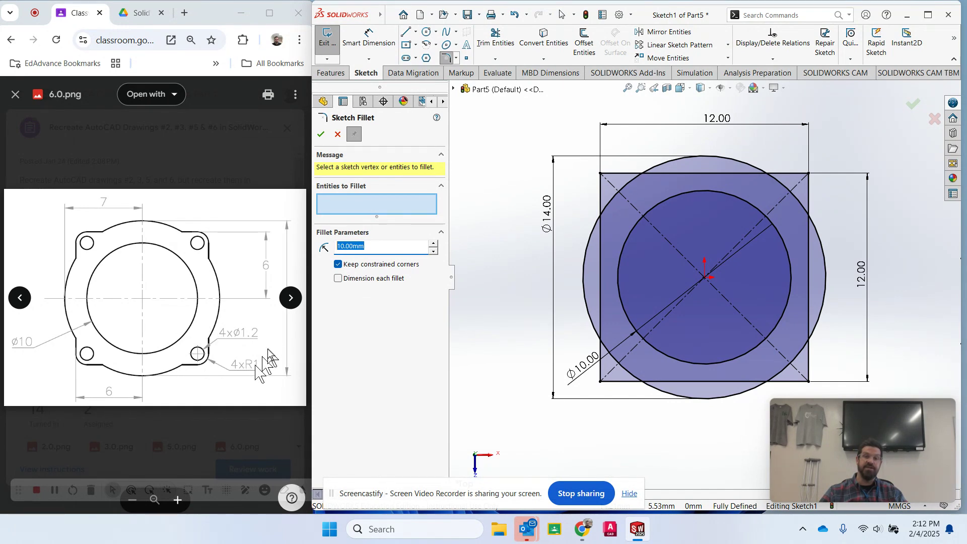
{"action": "key", "text": "Tab"}
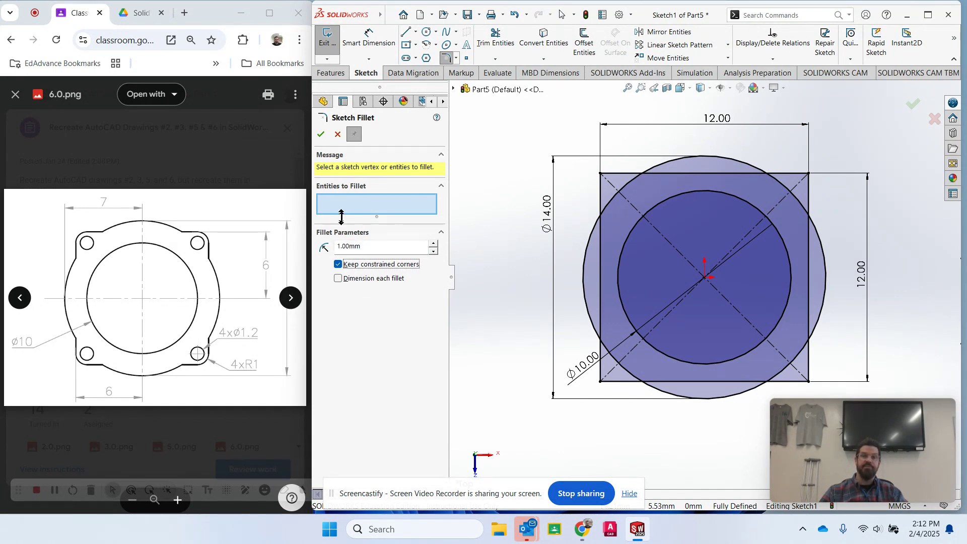
{"action": "left_click", "coordinate": [368, 207]}
{"action": "left_click", "coordinate": [620, 174]}
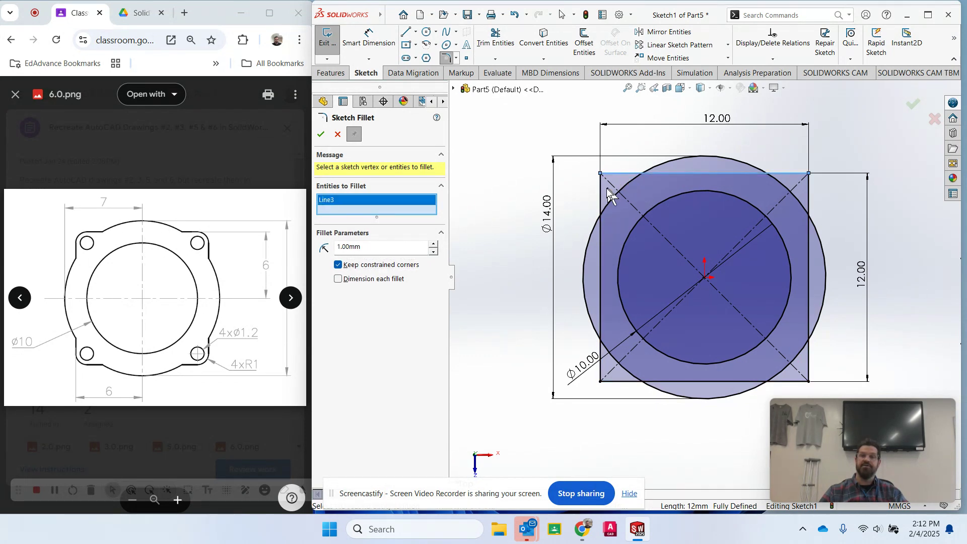
{"action": "left_click", "coordinate": [602, 246]}
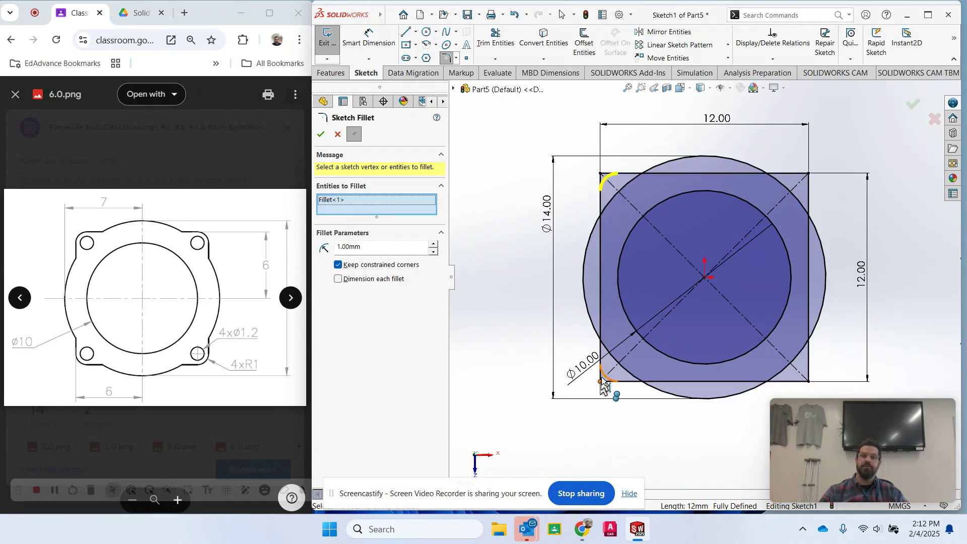
Fillet the square's three remaining corners with the same 1 mm radius and finish the sketch fillet.
{"action": "scroll", "coordinate": [600, 381], "scroll_direction": "down", "scroll_amount": 3}
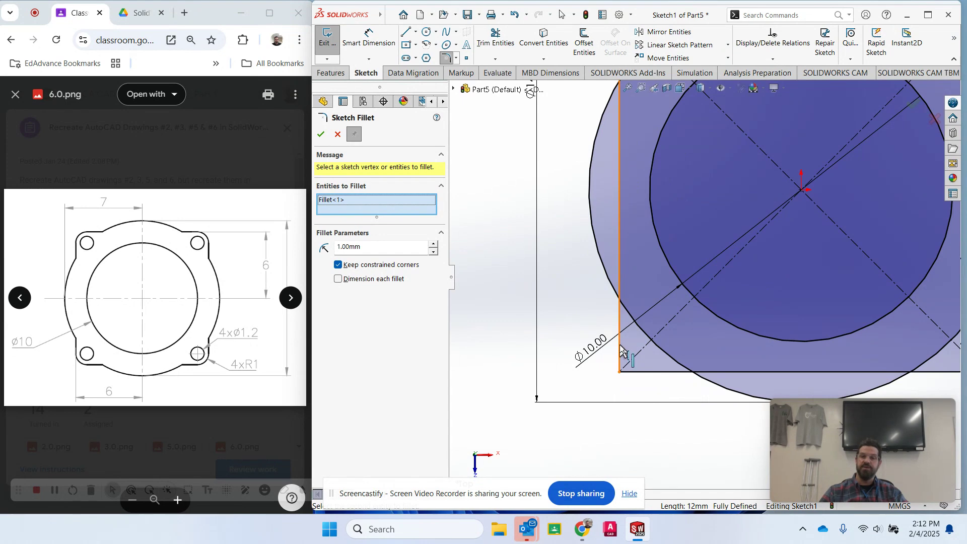
{"action": "left_click", "coordinate": [620, 350]}
{"action": "scroll", "coordinate": [650, 375], "scroll_direction": "up", "scroll_amount": 4}
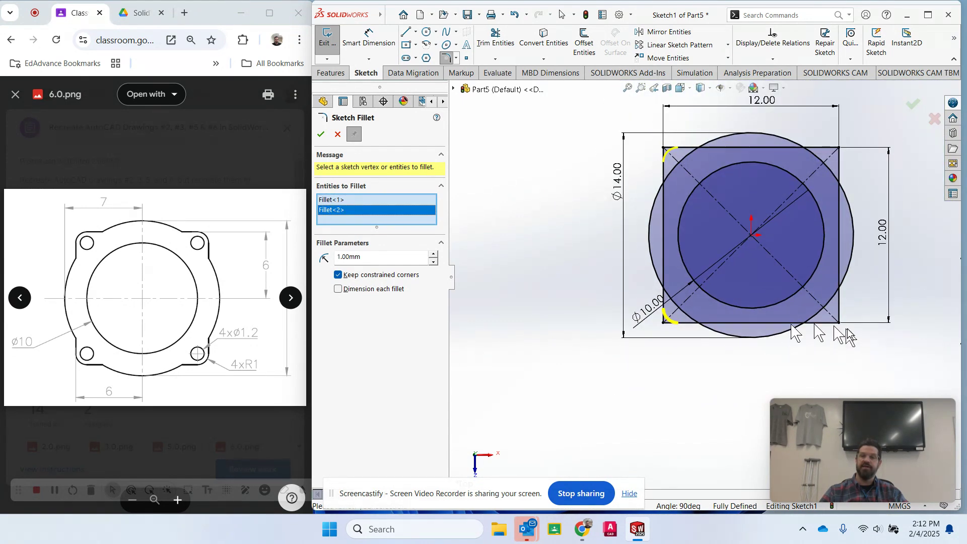
{"action": "left_click", "coordinate": [829, 323]}
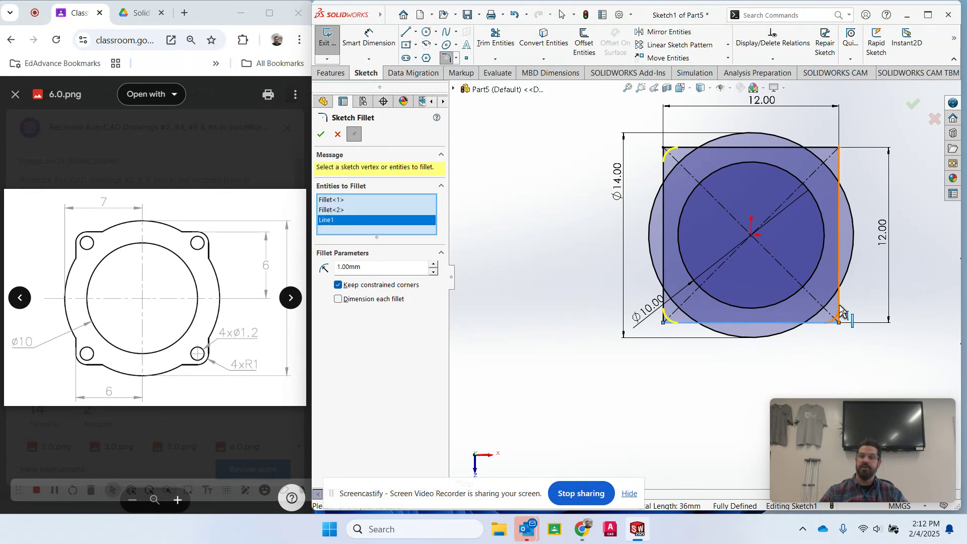
{"action": "left_click", "coordinate": [836, 160]}
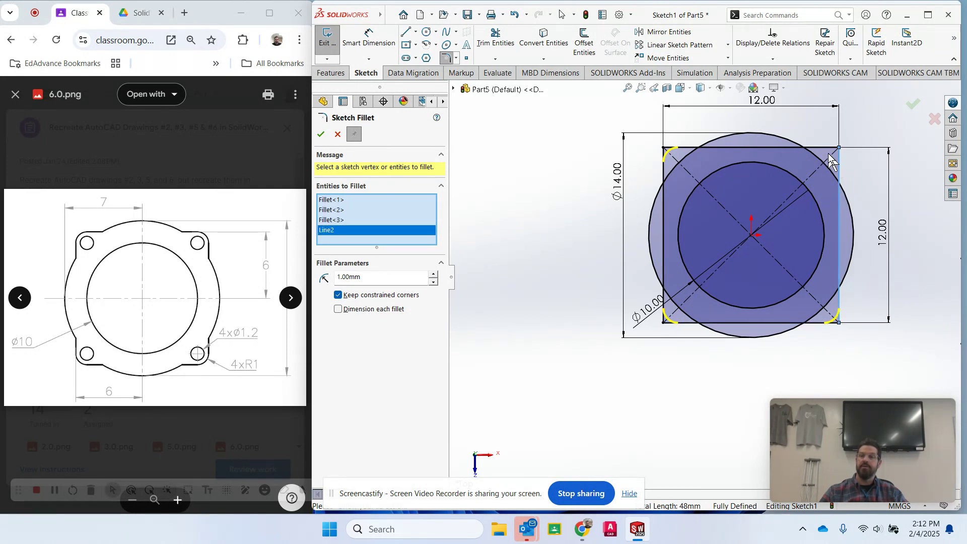
{"action": "left_click", "coordinate": [829, 147]}
{"action": "key", "text": "Return"}
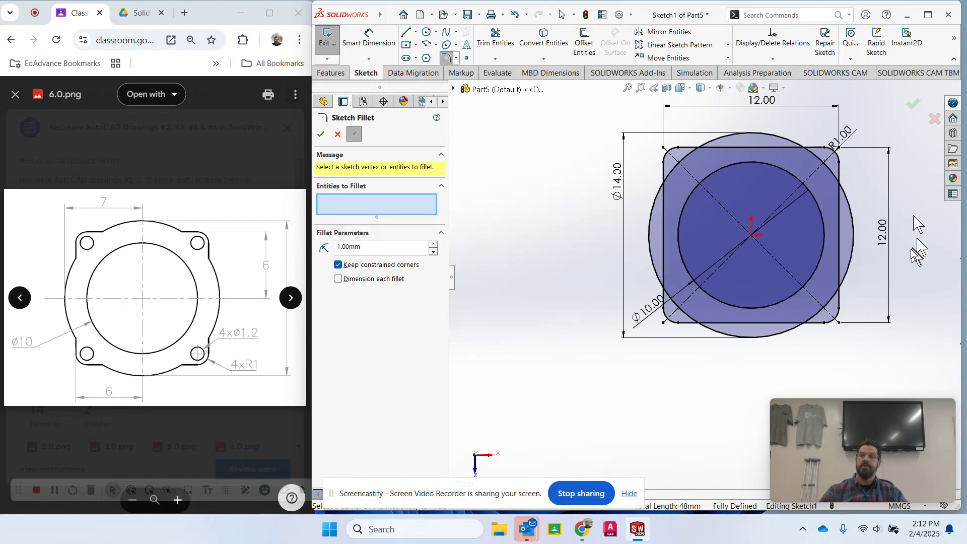
{"action": "key", "text": "Escape"}
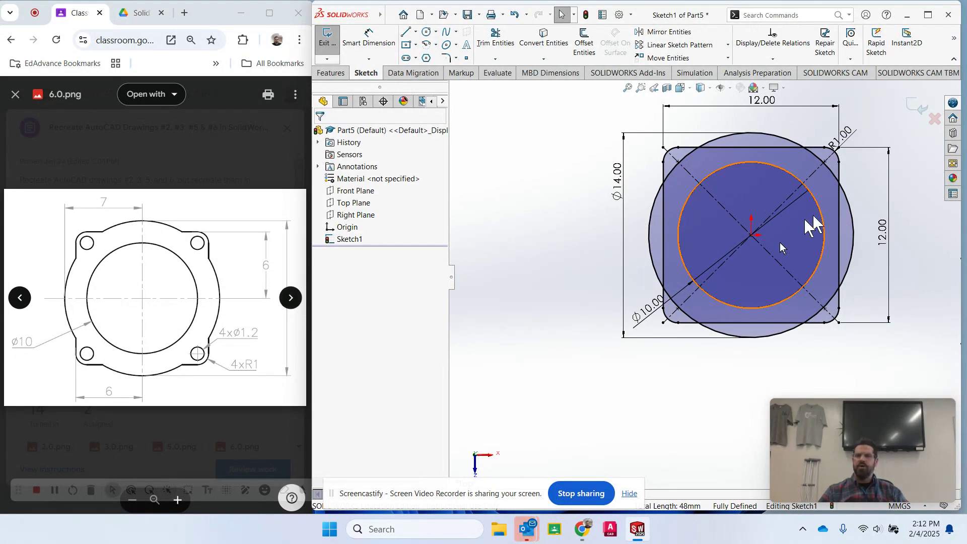
Reposition the inner circle's diameter dimension outside the profile, to the lower left of the sketch.
{"action": "left_click_drag", "start_coordinate": [648, 315], "coordinate": [529, 330]}
{"action": "left_click", "coordinate": [677, 372]}
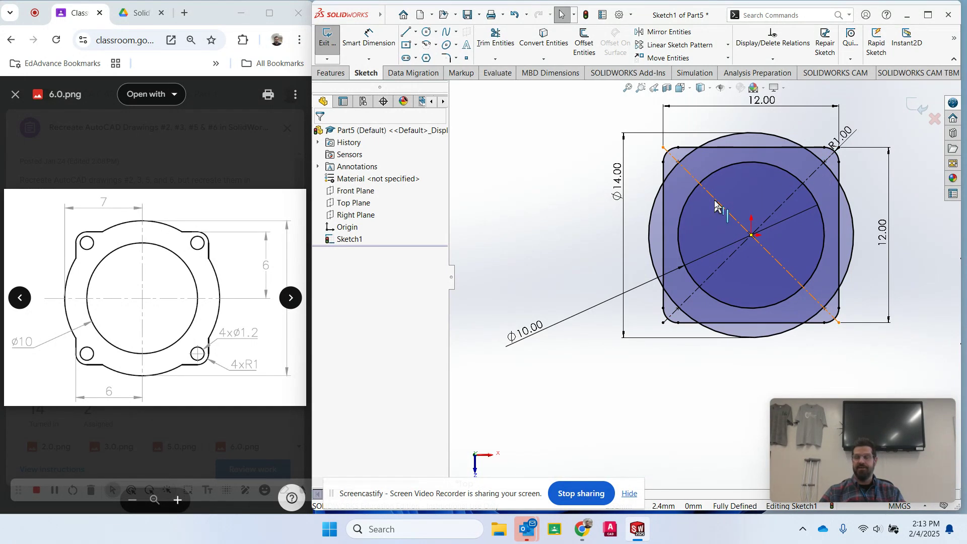
{"action": "scroll", "coordinate": [857, 135], "scroll_direction": "up", "scroll_amount": 1}
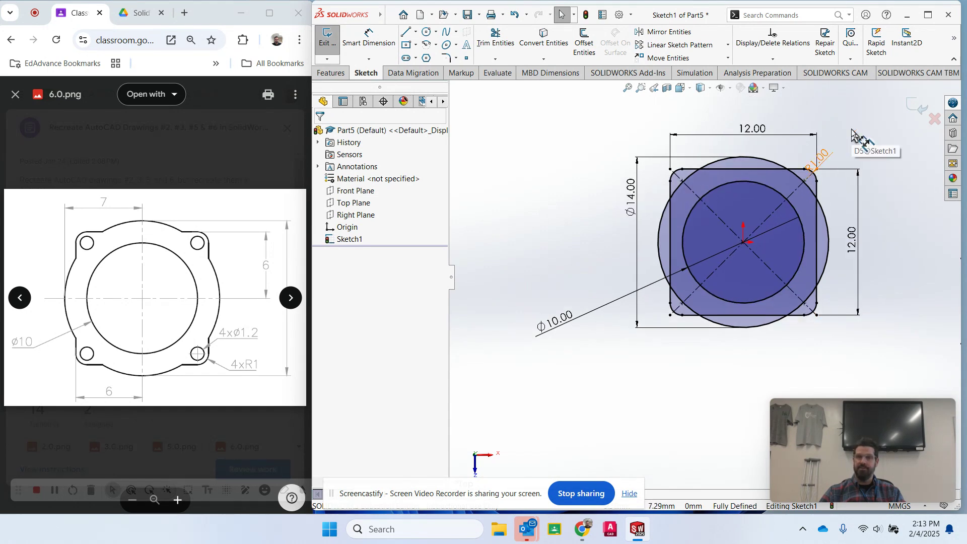
{"action": "scroll", "coordinate": [855, 136], "scroll_direction": "down", "scroll_amount": 1}
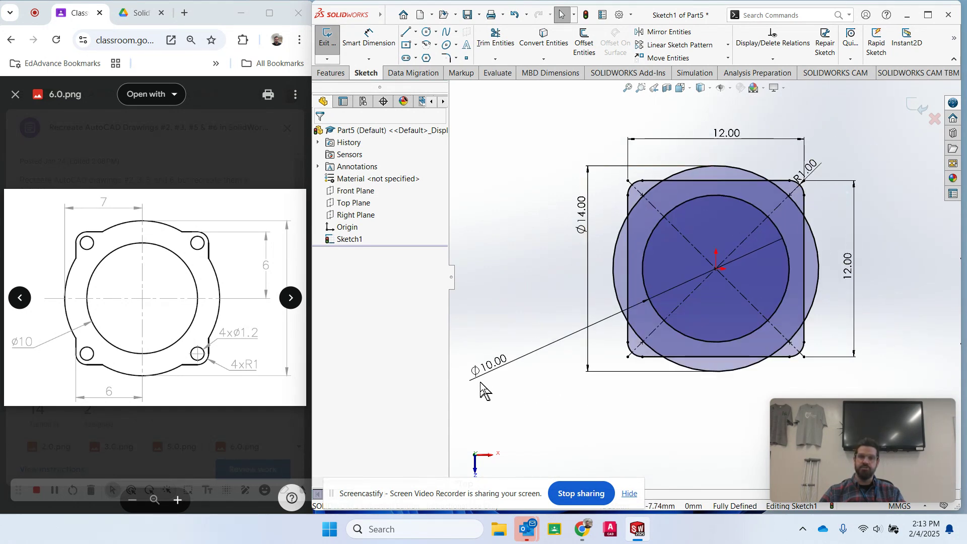
{"action": "left_click_drag", "start_coordinate": [493, 370], "coordinate": [546, 321]}
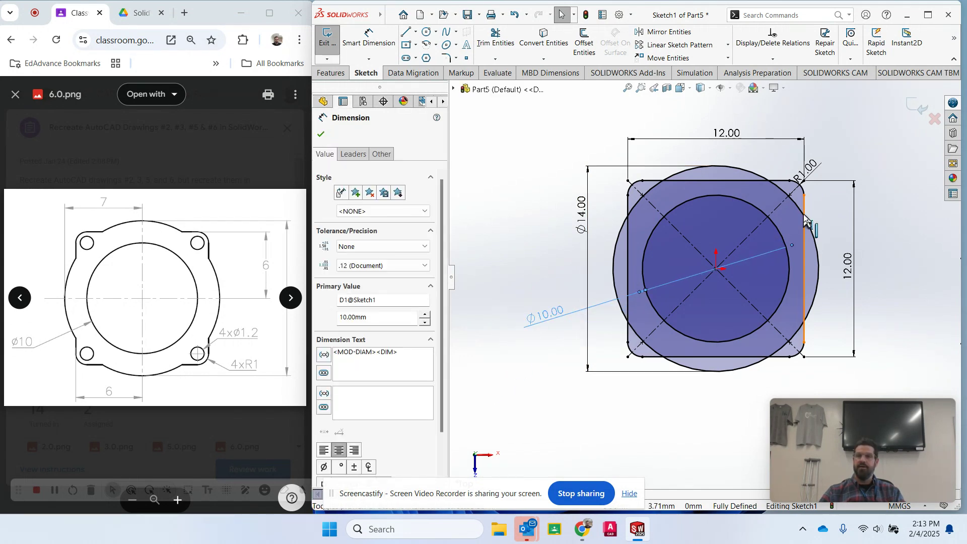
{"action": "left_click", "coordinate": [496, 38]}
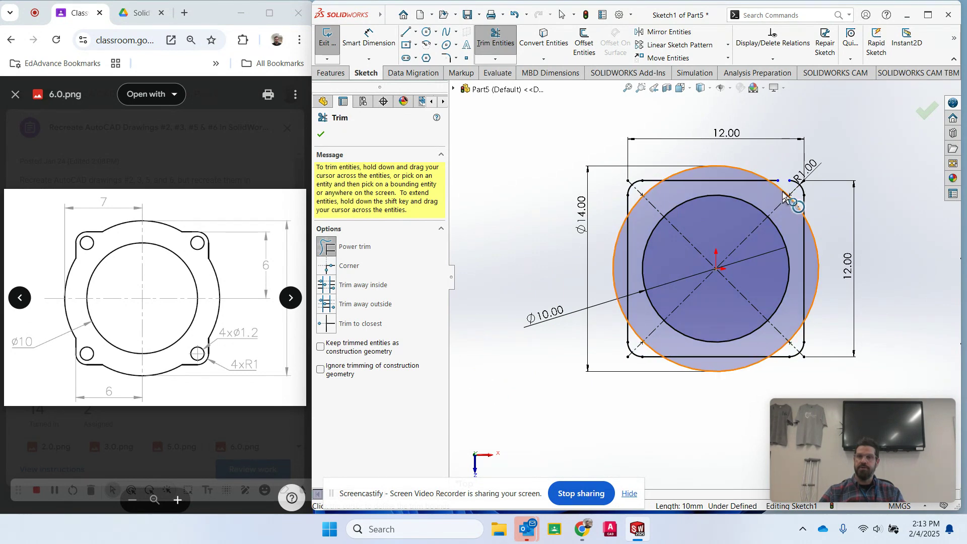
{"action": "left_click", "coordinate": [791, 190]}
{"action": "left_click", "coordinate": [514, 14]}
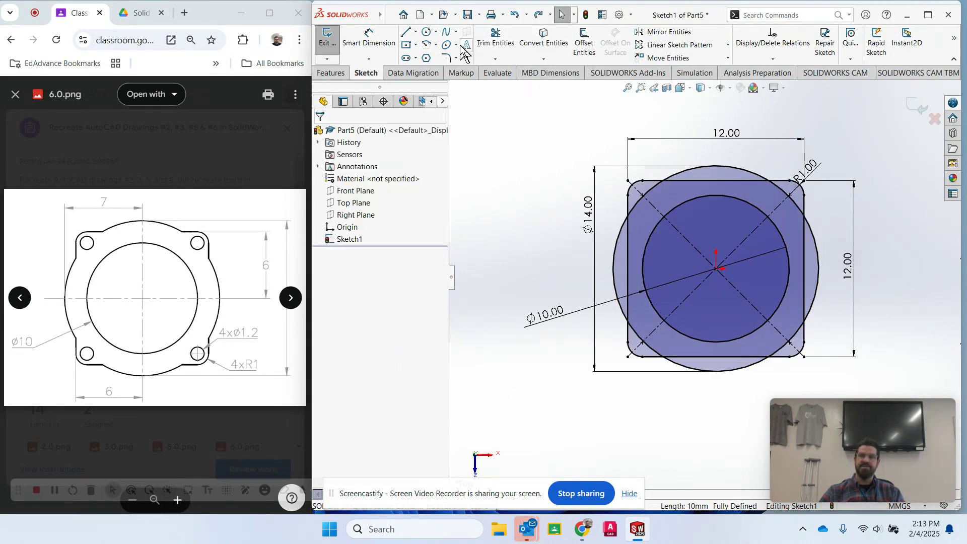
Trim the outer circle's arc inside the upper-right corner and the square's right edge where it runs inside the circle.
{"action": "left_click", "coordinate": [496, 39]}
{"action": "scroll", "coordinate": [682, 307], "scroll_direction": "down", "scroll_amount": 5}
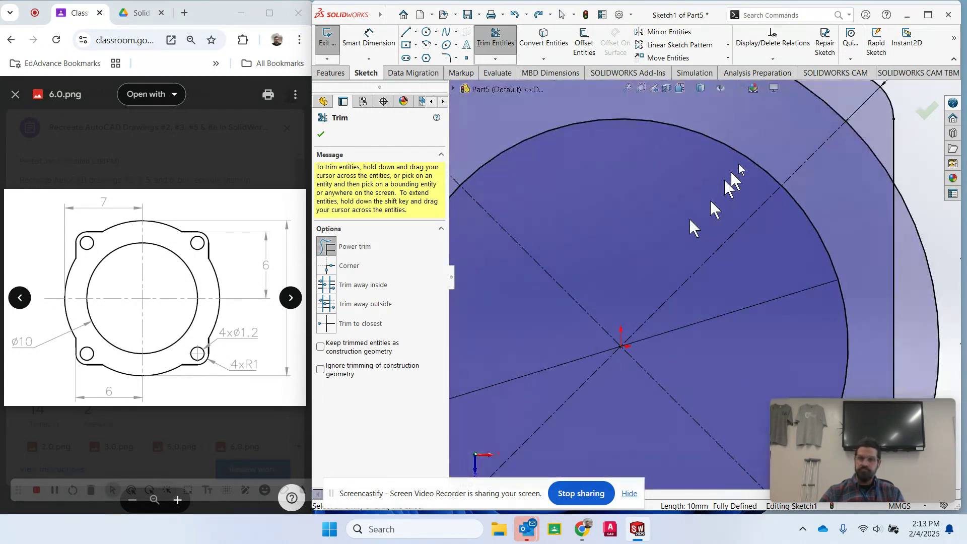
{"action": "scroll", "coordinate": [776, 146], "scroll_direction": "up", "scroll_amount": 2}
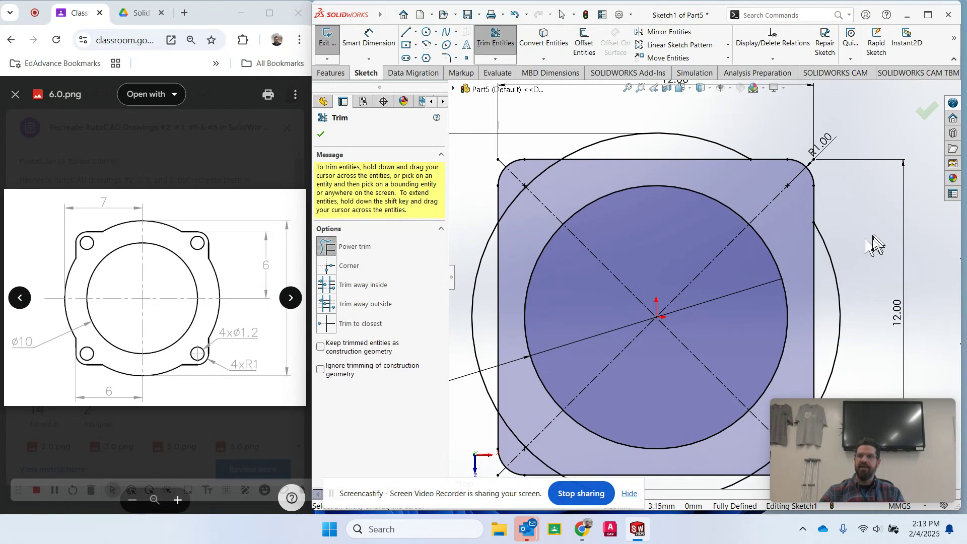
{"action": "scroll", "coordinate": [870, 240], "scroll_direction": "up", "scroll_amount": 2}
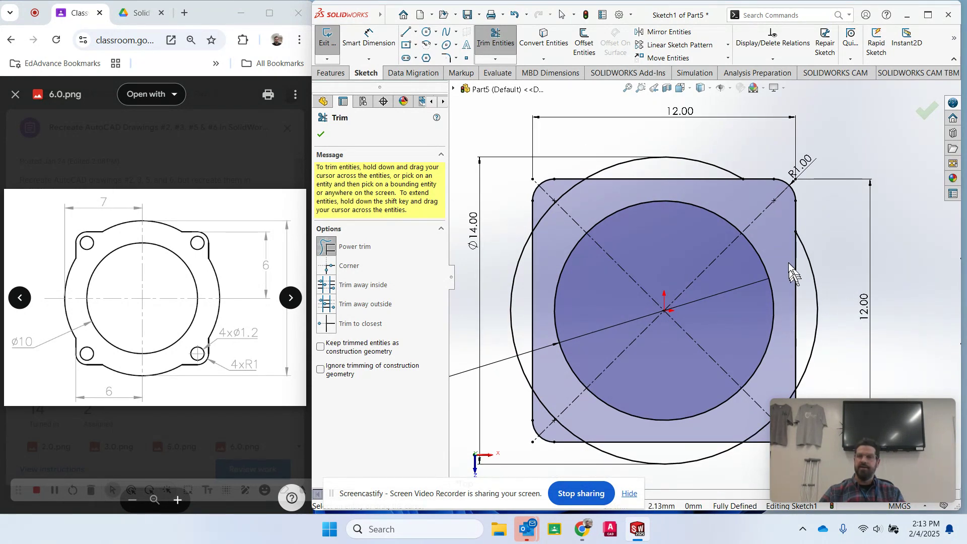
{"action": "left_click_drag", "start_coordinate": [796, 268], "coordinate": [797, 271]}
{"action": "scroll", "coordinate": [668, 372], "scroll_direction": "down", "scroll_amount": 2}
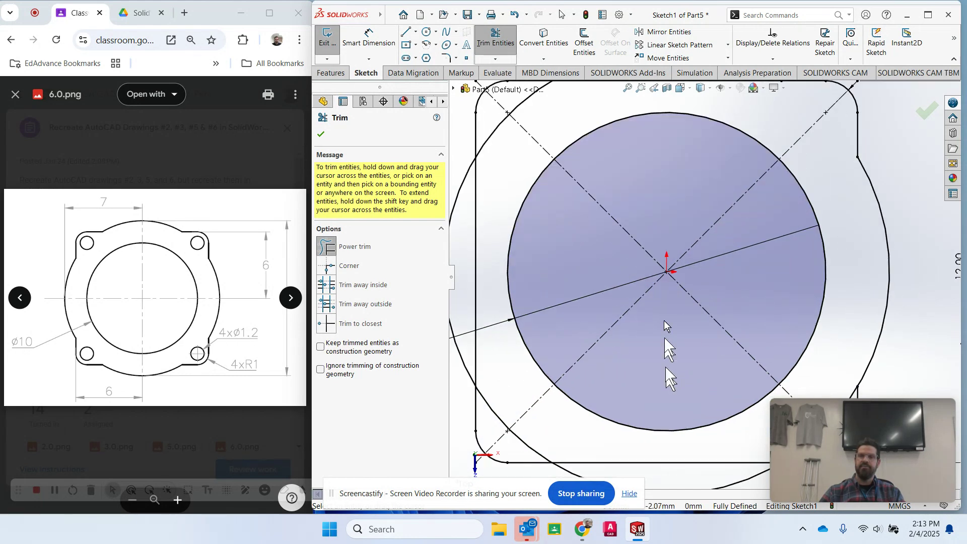
{"action": "scroll", "coordinate": [675, 151], "scroll_direction": "up", "scroll_amount": 2}
Trim the square's top, left and bottom edges inside the outer circle and the circle's arcs inside the other three corners.
{"action": "mouse_move", "coordinate": [675, 151]}
{"action": "left_mouse_down"}
{"action": "mouse_move", "coordinate": [678, 134]}
{"action": "mouse_move", "coordinate": [546, 253]}
{"action": "left_mouse_up"}
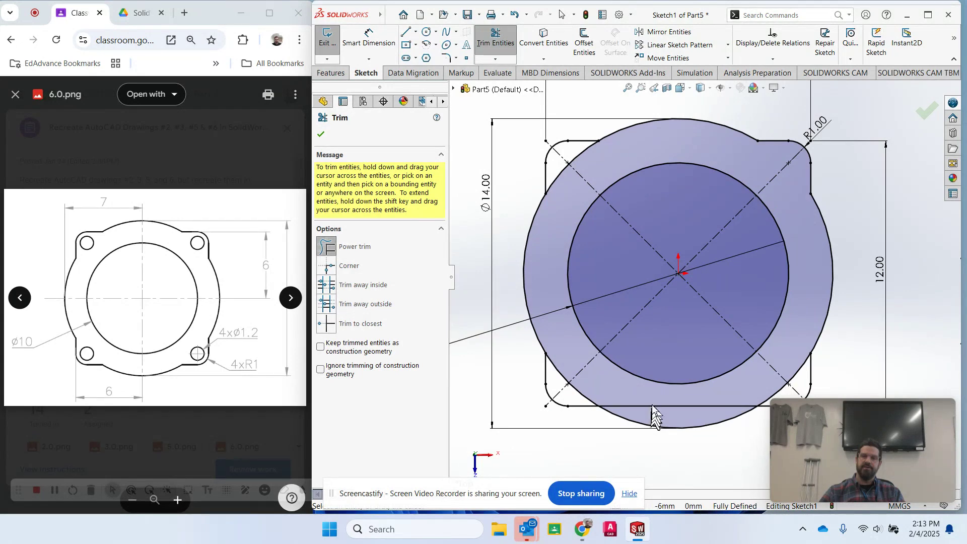
{"action": "mouse_move", "coordinate": [655, 416]}
{"action": "left_mouse_down"}
{"action": "mouse_move", "coordinate": [611, 386]}
{"action": "mouse_move", "coordinate": [554, 377]}
{"action": "left_mouse_up"}
{"action": "mouse_move", "coordinate": [561, 182]}
{"action": "left_mouse_down"}
{"action": "mouse_move", "coordinate": [562, 168]}
{"action": "mouse_move", "coordinate": [587, 165]}
{"action": "left_mouse_up"}
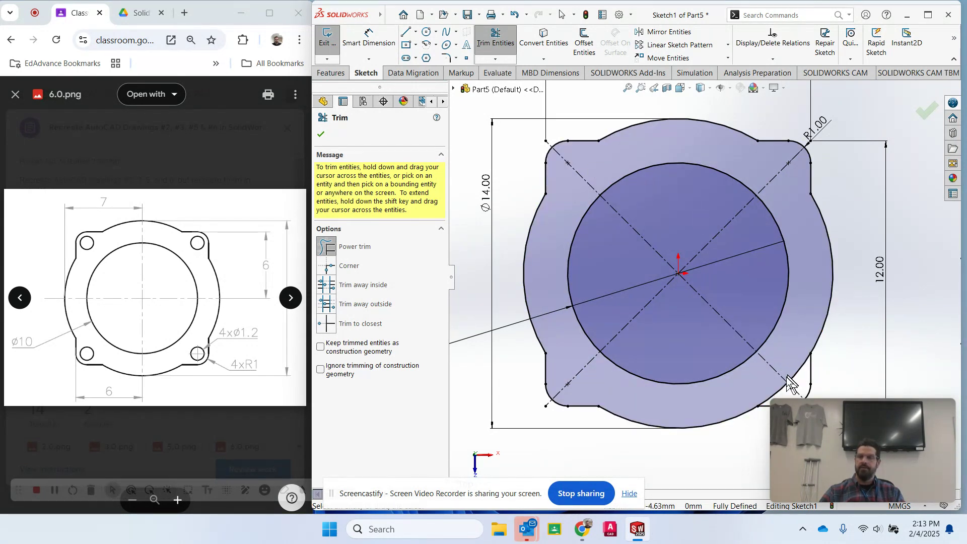
{"action": "scroll", "coordinate": [786, 370], "scroll_direction": "up", "scroll_amount": 1}
{"action": "left_click_drag", "start_coordinate": [766, 337], "coordinate": [748, 356]}
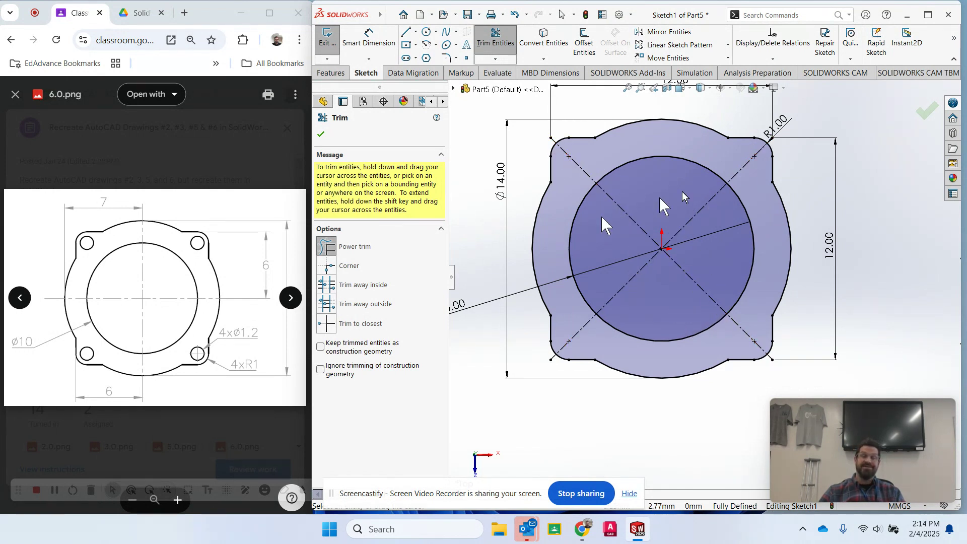
{"action": "left_click", "coordinate": [321, 135]}
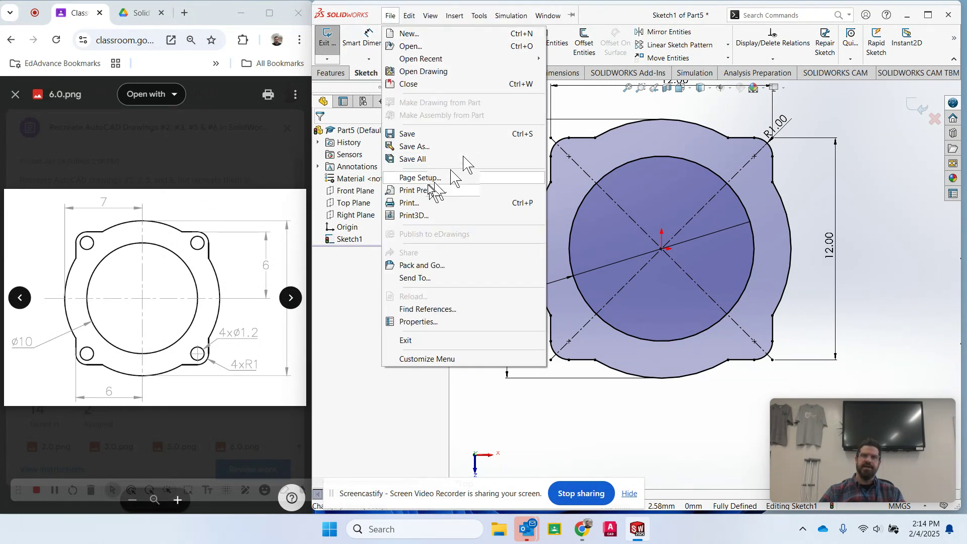
Draw a circle about 0.61 mm in radius centered on the upper-right corner fillet's center point.
{"action": "left_click", "coordinate": [426, 33]}
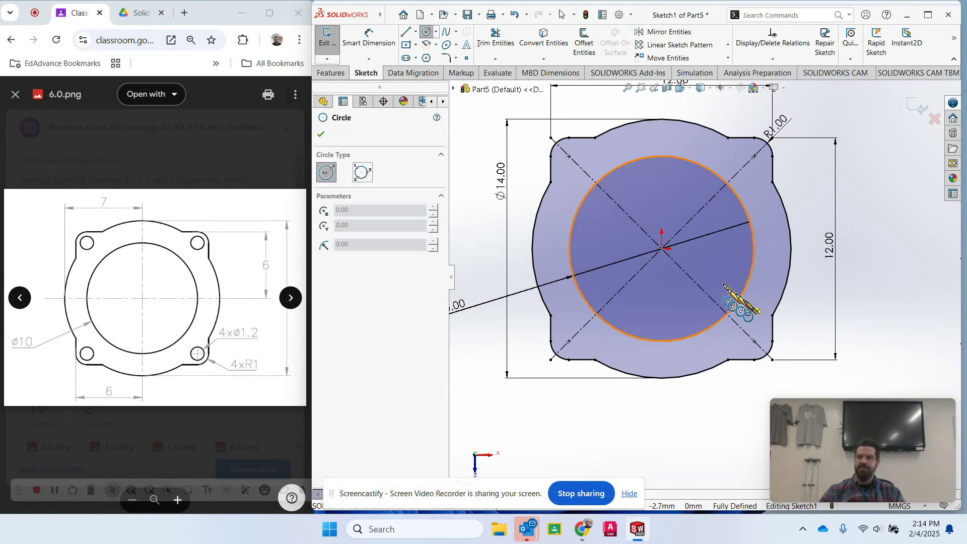
{"action": "left_click", "coordinate": [755, 157]}
{"action": "left_click", "coordinate": [764, 154]}
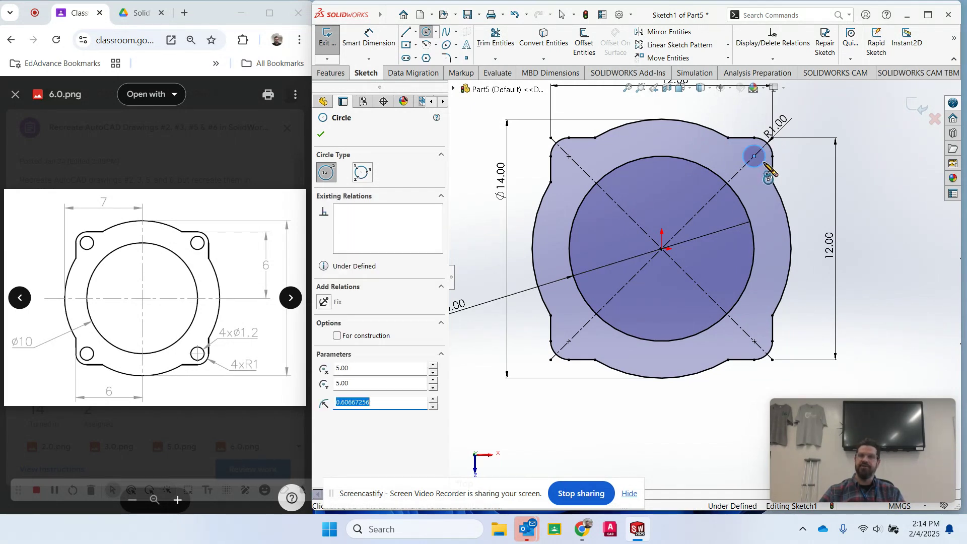
{"action": "key", "text": "Escape"}
Dimension the small upper-right circle's diameter as 1.2 mm.
{"action": "left_click", "coordinate": [370, 38]}
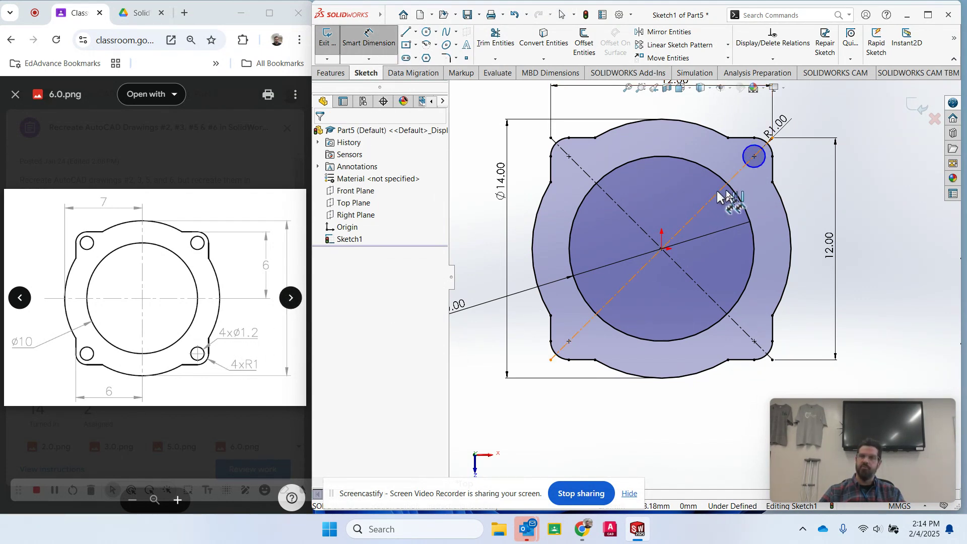
{"action": "left_click", "coordinate": [765, 166]}
{"action": "left_click", "coordinate": [812, 197]}
{"action": "type", "text": "1"}
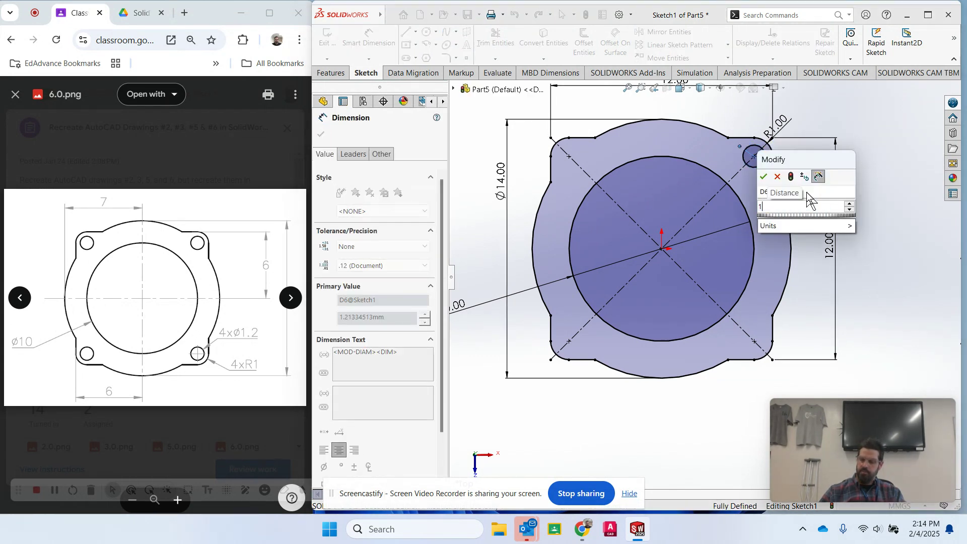
{"action": "type", "text": ".2"}
{"action": "key", "text": "Return"}
{"action": "key", "text": "Escape"}
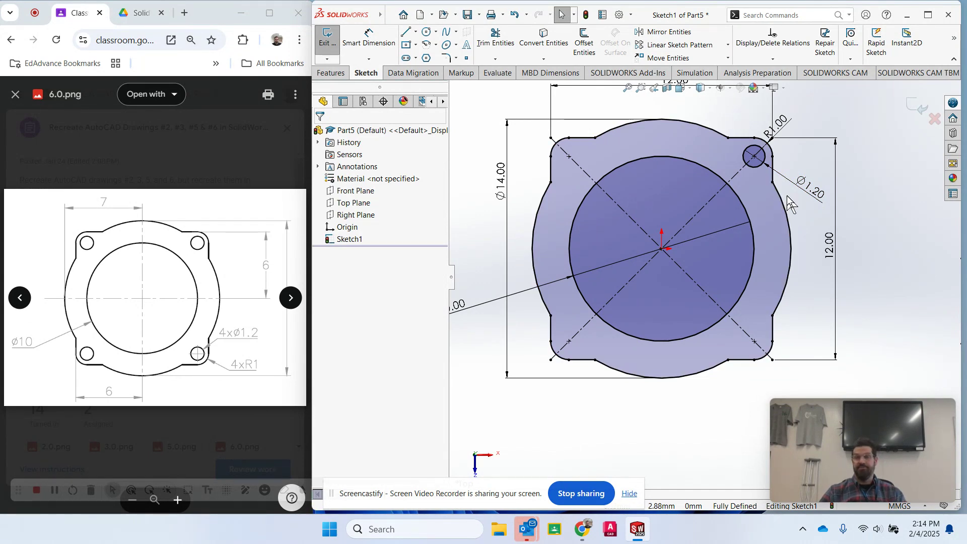
Copy the 1.2 mm circle from its center point to the upper-left corner fillet's center point.
{"action": "left_click", "coordinate": [729, 58]}
{"action": "left_click", "coordinate": [703, 84]}
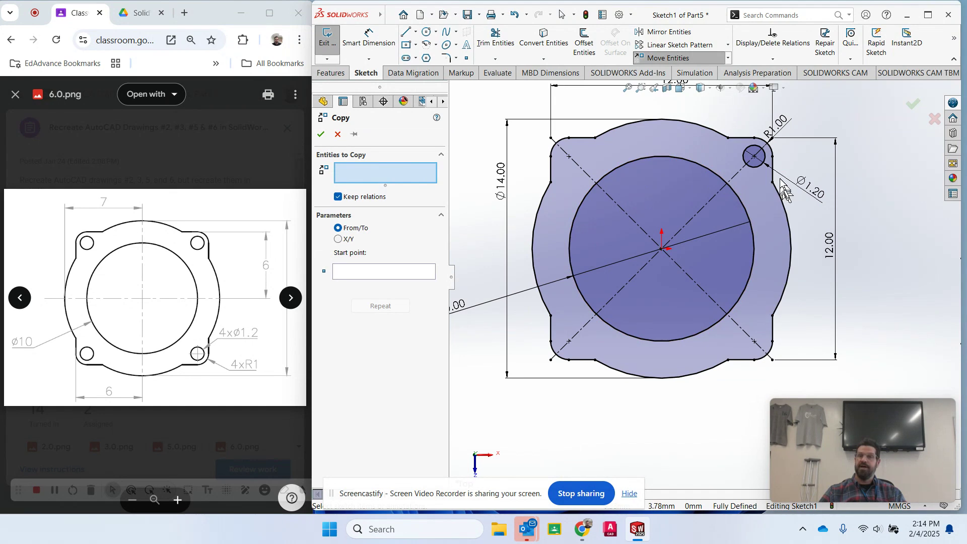
{"action": "left_click", "coordinate": [765, 159]}
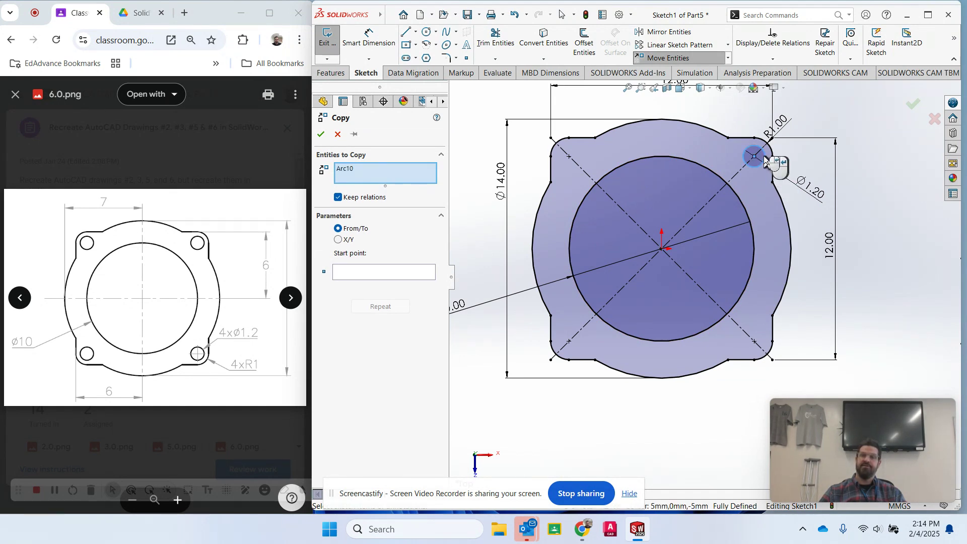
{"action": "left_click", "coordinate": [374, 272]}
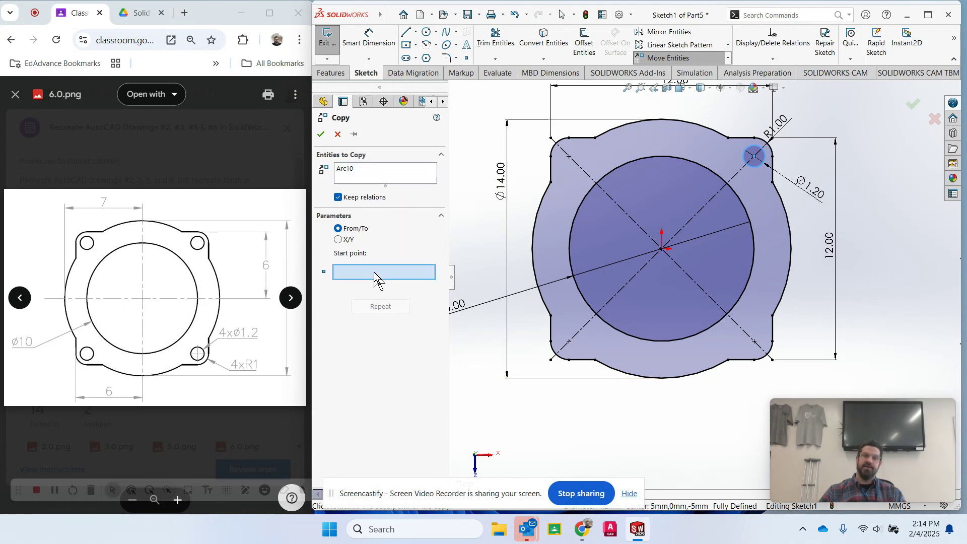
{"action": "left_click", "coordinate": [755, 157]}
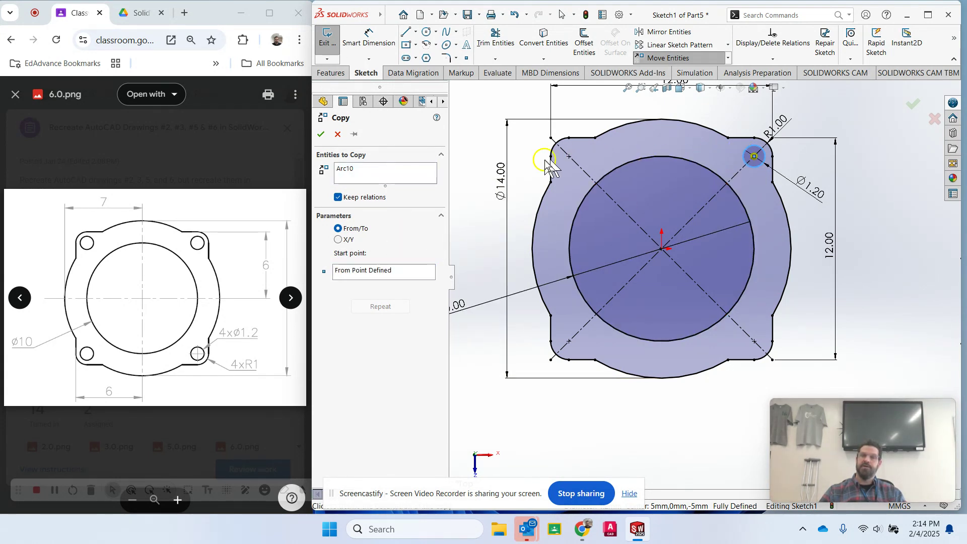
{"action": "left_click", "coordinate": [570, 157]}
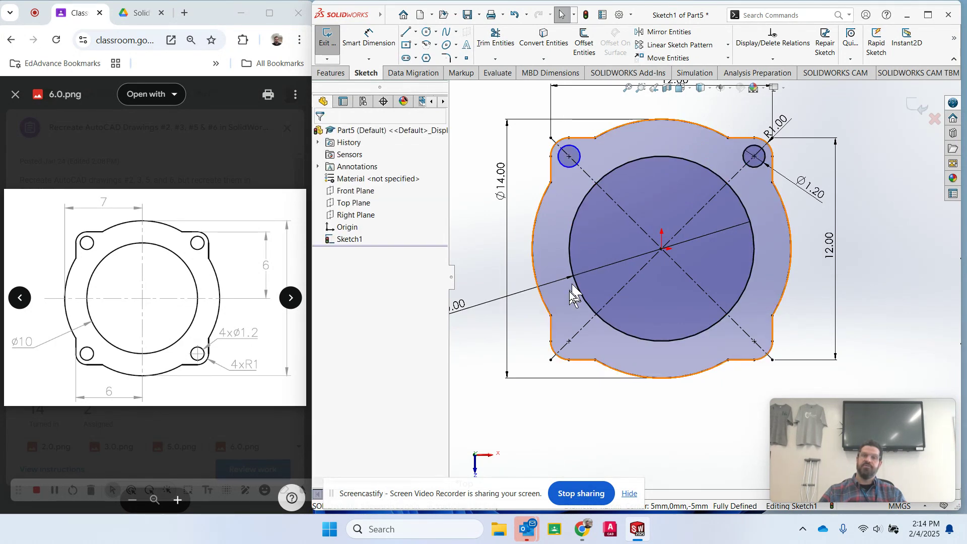
{"action": "left_click", "coordinate": [762, 166]}
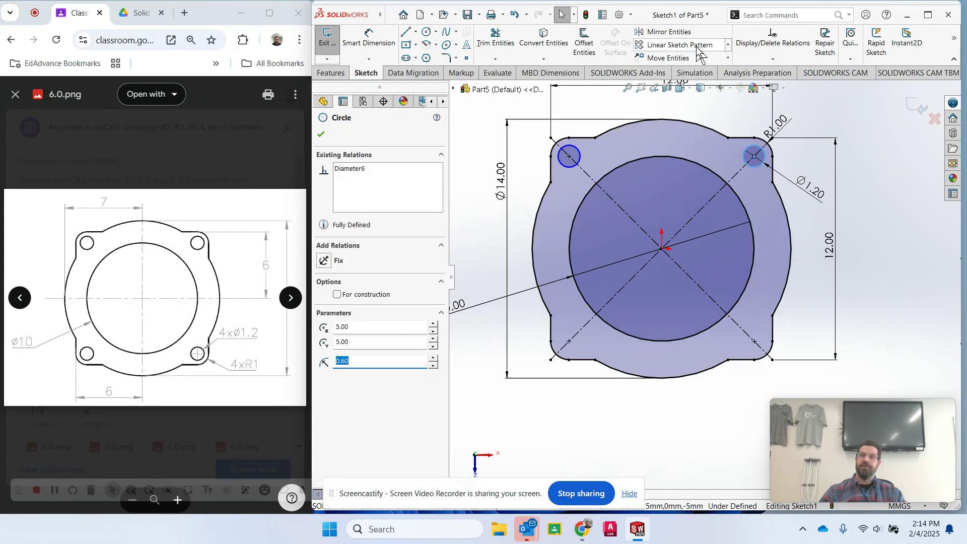
{"action": "left_click", "coordinate": [729, 59]}
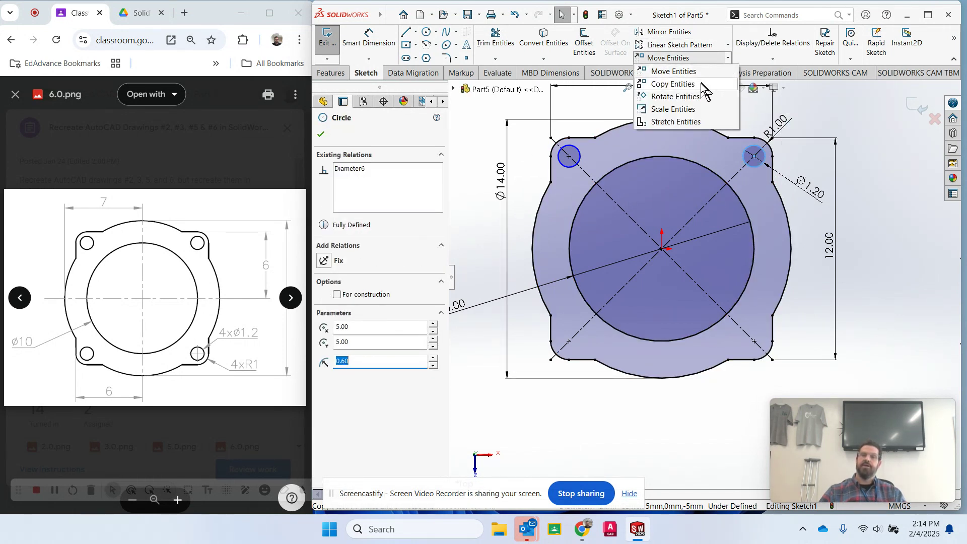
{"action": "left_click", "coordinate": [672, 82]}
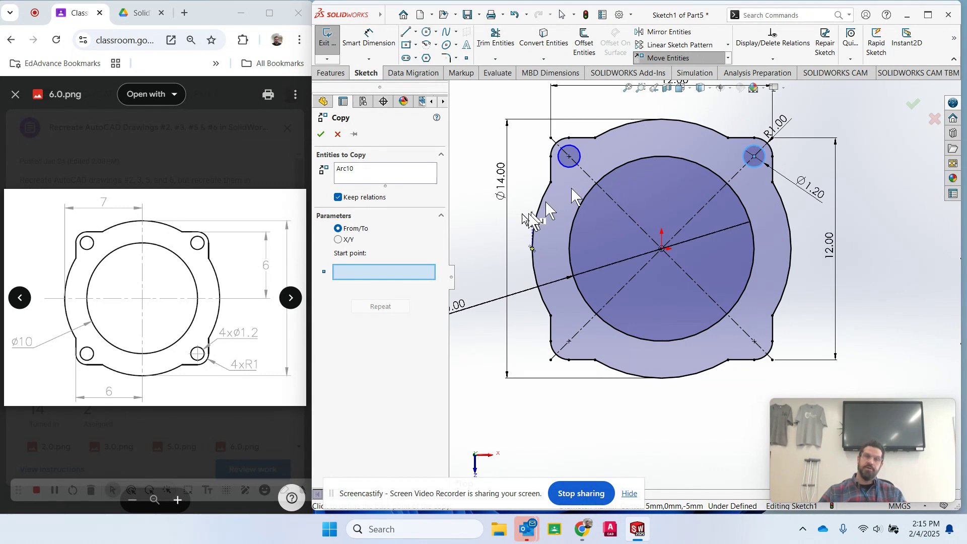
{"action": "left_click", "coordinate": [395, 176]}
{"action": "key", "text": "Escape"}
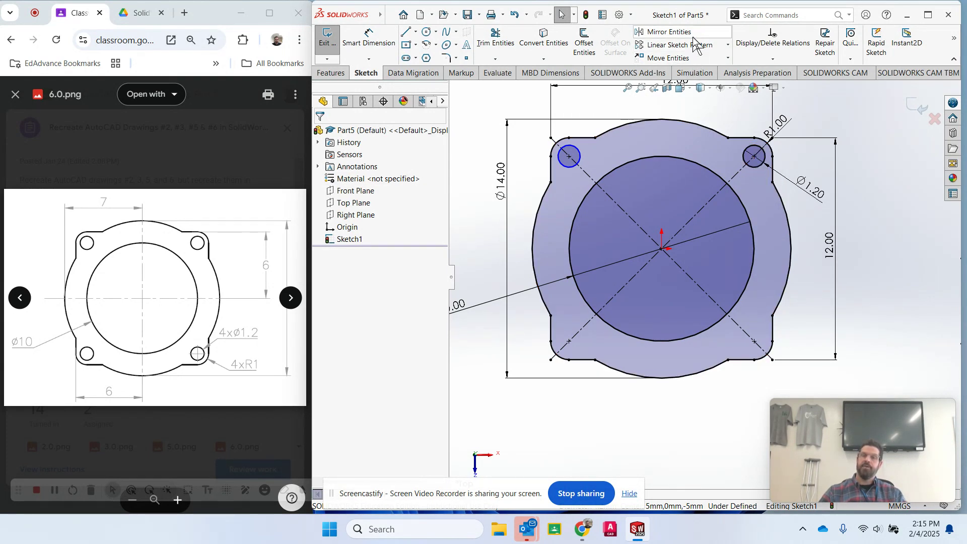
{"action": "left_click", "coordinate": [728, 58]}
{"action": "left_click", "coordinate": [671, 84]}
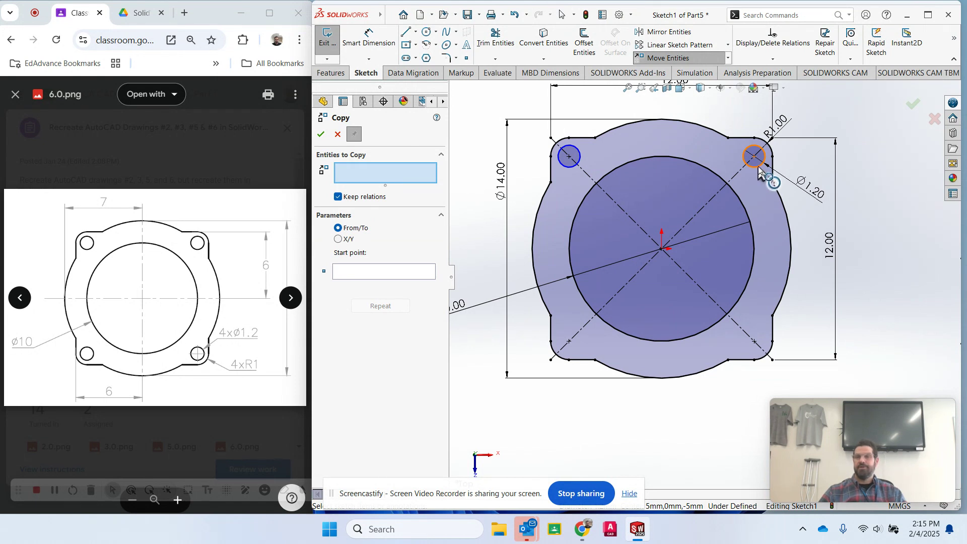
{"action": "key", "text": "Escape"}
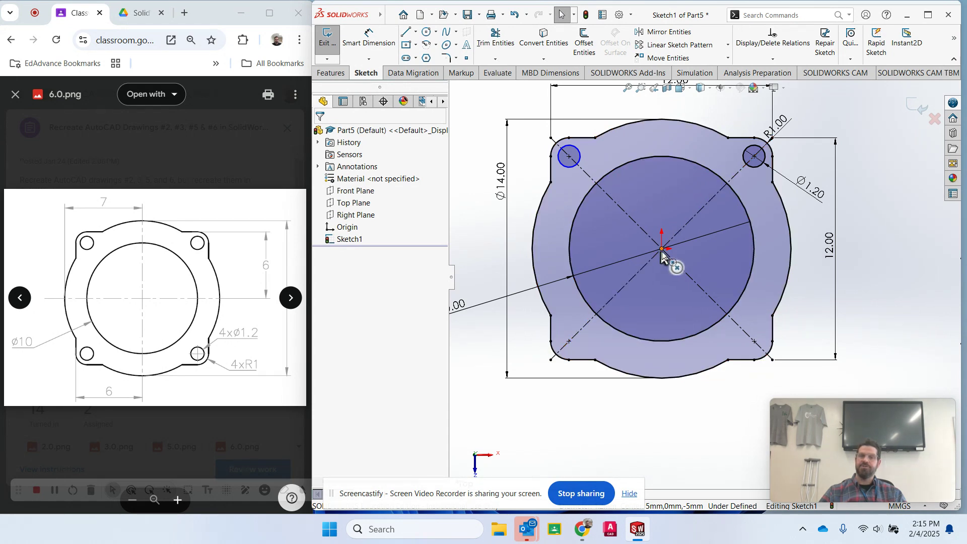
Delete the copied circle in the flange's upper-left corner.
{"action": "left_click", "coordinate": [581, 157]}
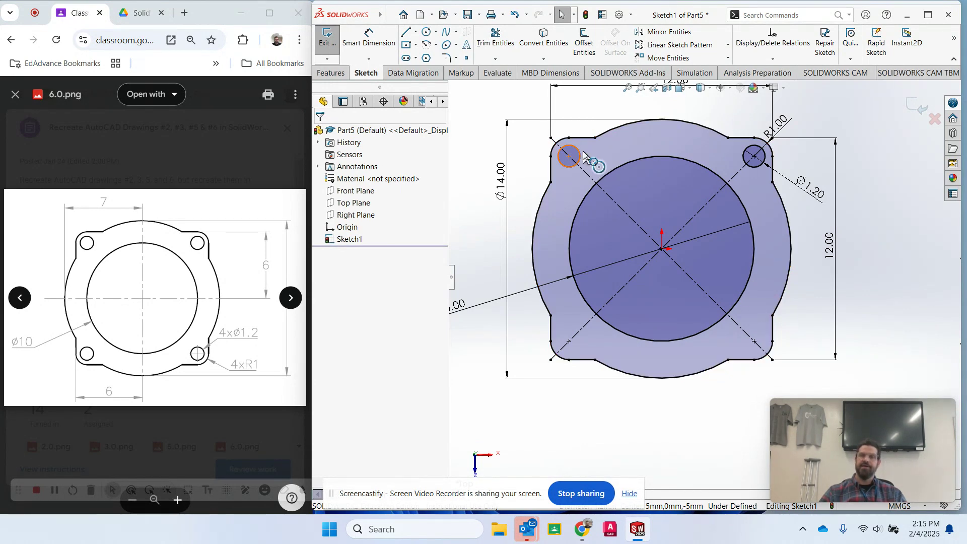
{"action": "key", "text": "Delete"}
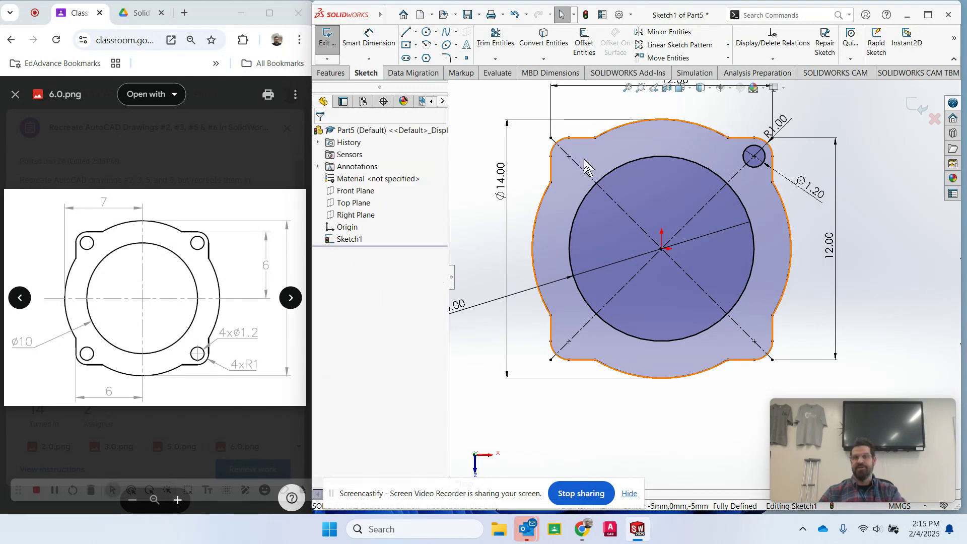
Mirror the upper-right 1.2 mm circle about the Front Plane, keeping the original.
{"action": "left_click", "coordinate": [698, 32]}
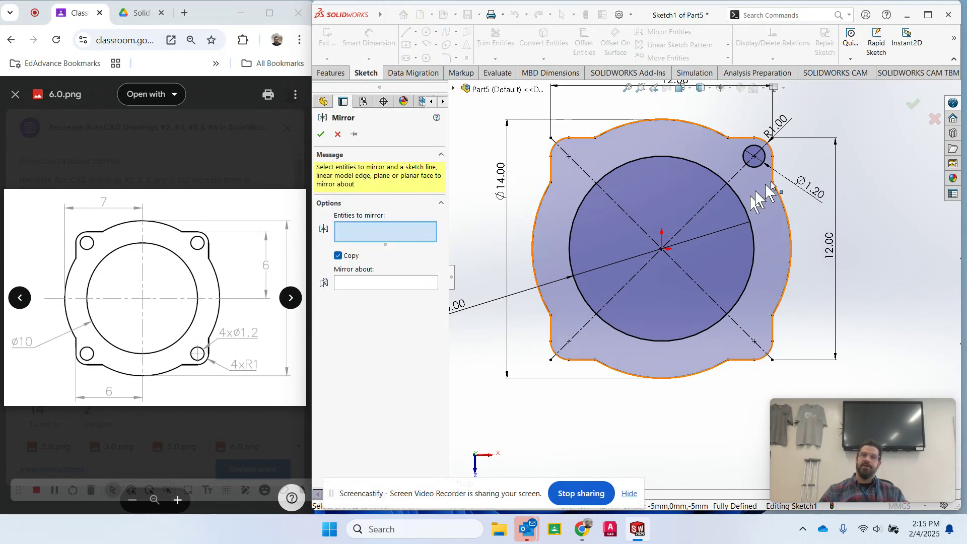
{"action": "left_click", "coordinate": [762, 166]}
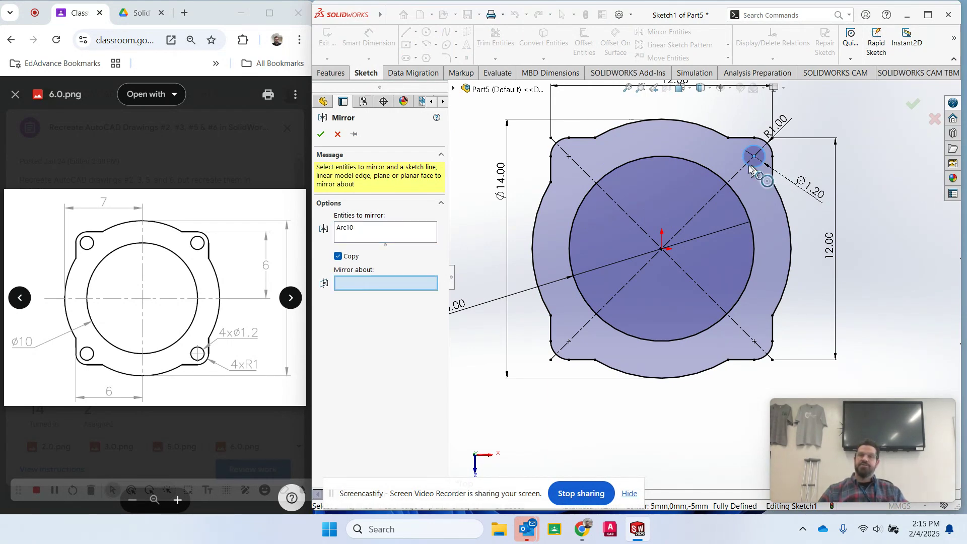
{"action": "left_click", "coordinate": [454, 90]}
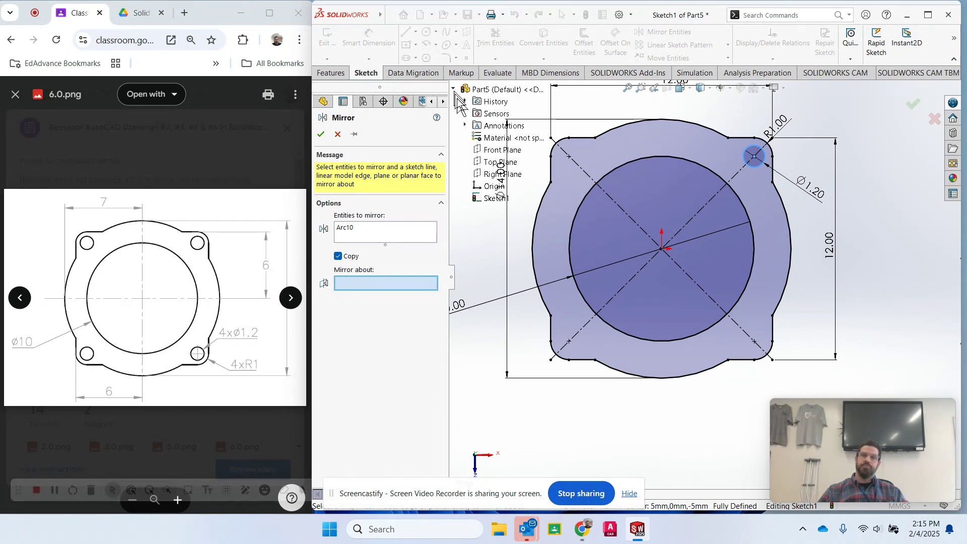
{"action": "left_click", "coordinate": [478, 151]}
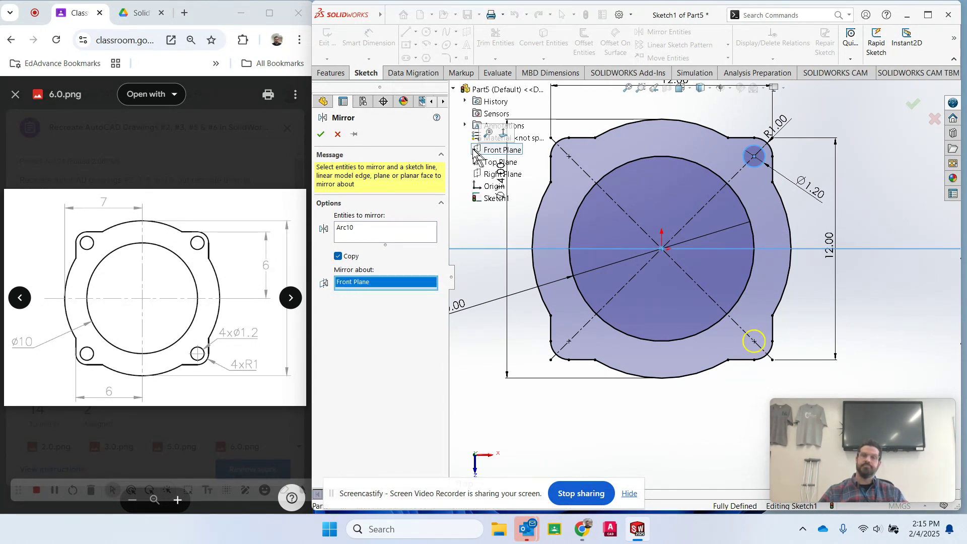
{"action": "left_click", "coordinate": [321, 134]}
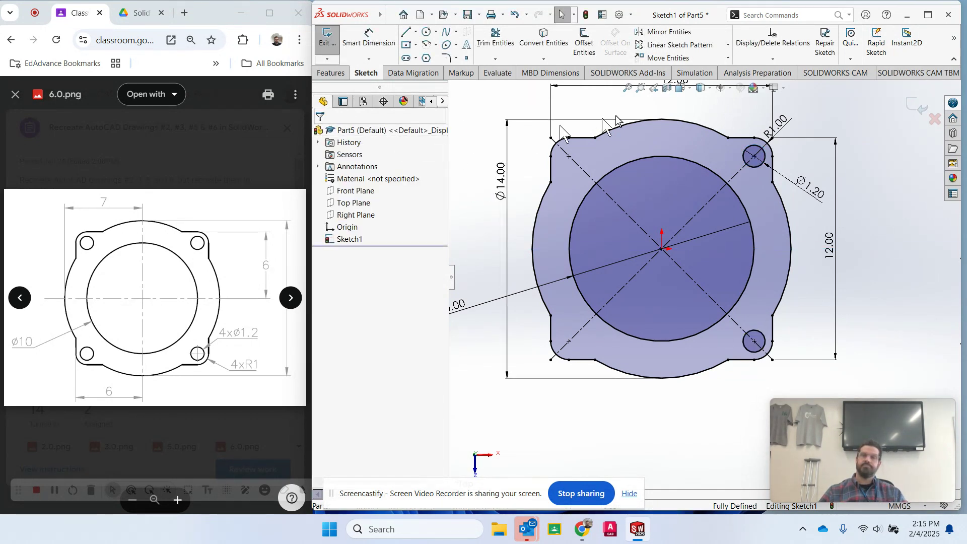
Mirror both small right-hand corner circles about the Right Plane, keeping the originals.
{"action": "left_click", "coordinate": [675, 33]}
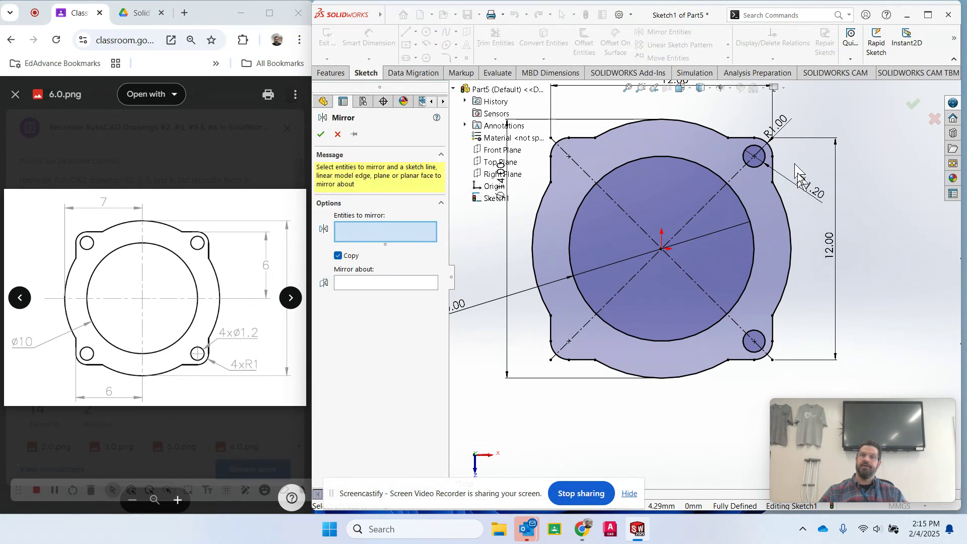
{"action": "left_click", "coordinate": [756, 169]}
{"action": "left_click", "coordinate": [765, 341]}
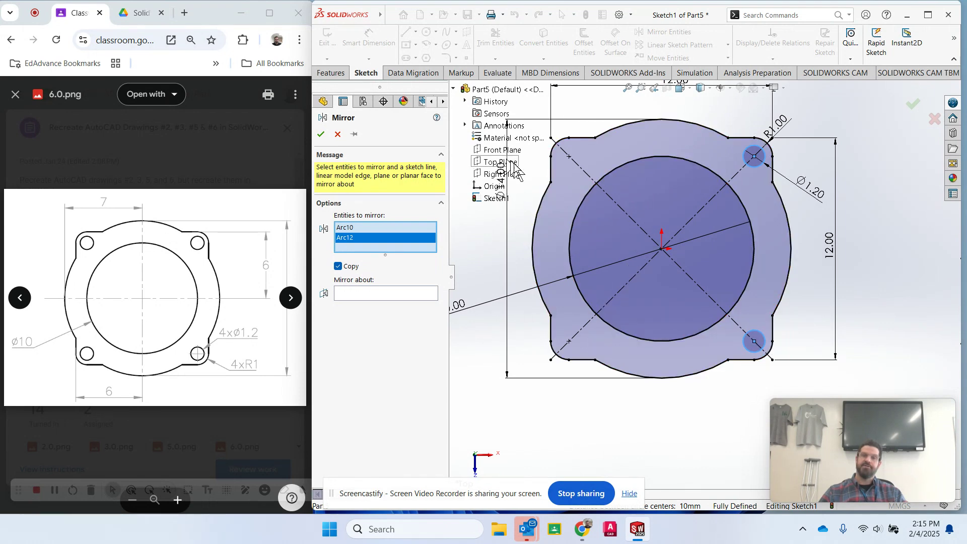
{"action": "left_click", "coordinate": [376, 294]}
{"action": "left_click", "coordinate": [482, 176]}
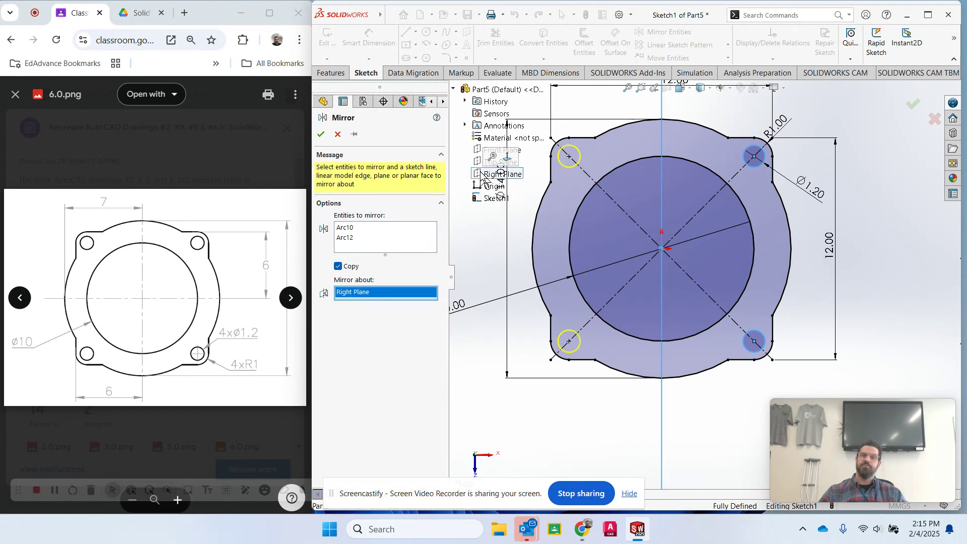
{"action": "right_click", "coordinate": [482, 176]}
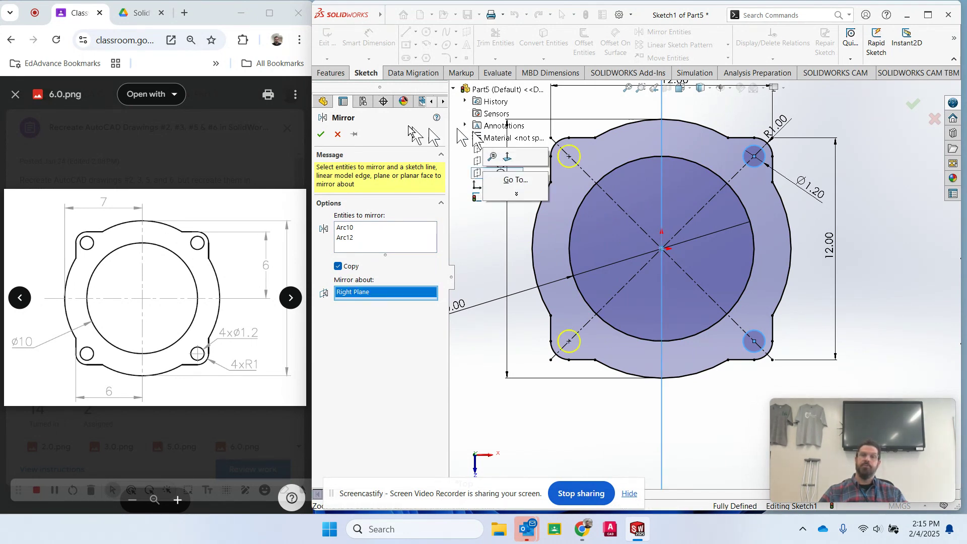
{"action": "left_click", "coordinate": [320, 137]}
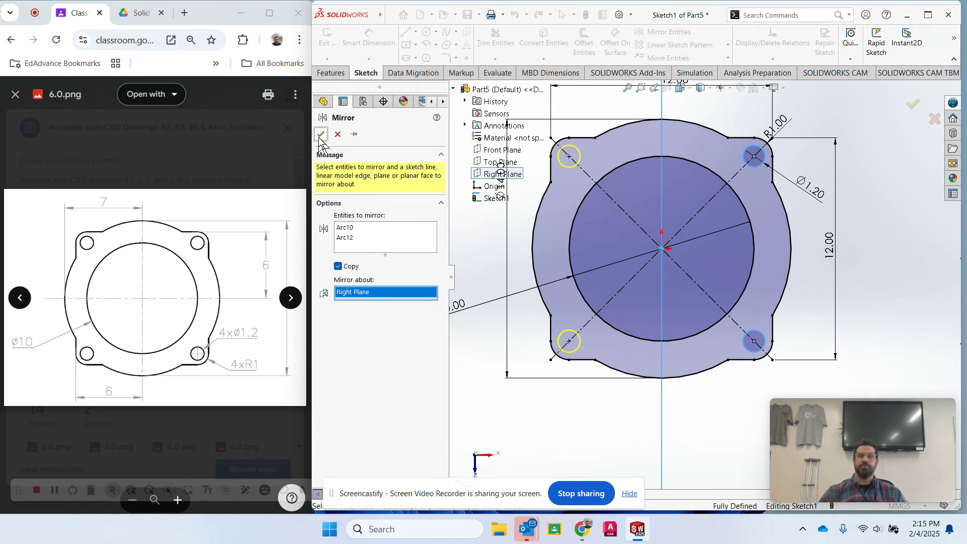
{"action": "left_click", "coordinate": [320, 135]}
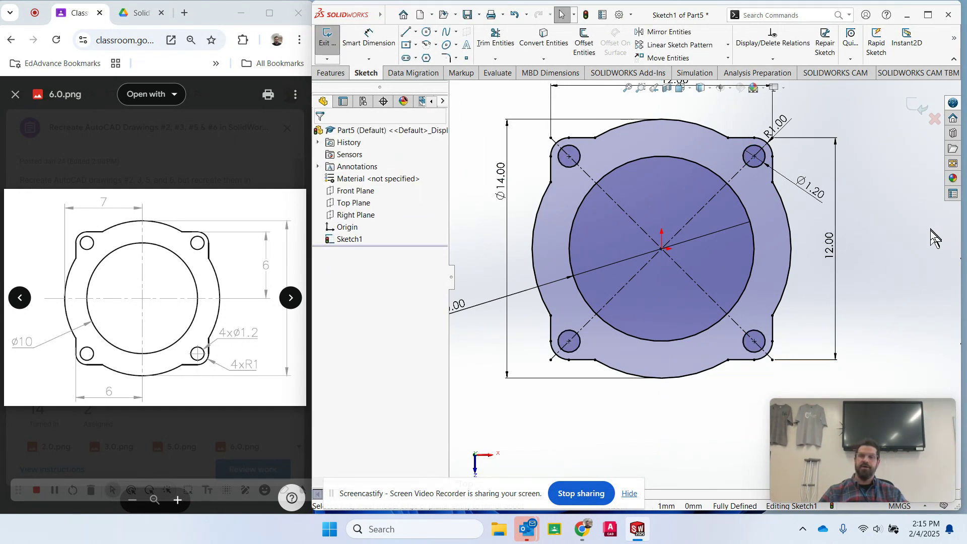
Move the corner fillet's R1.00 dimension text farther up and outward from the upper-right corner.
{"action": "key", "text": "z"}
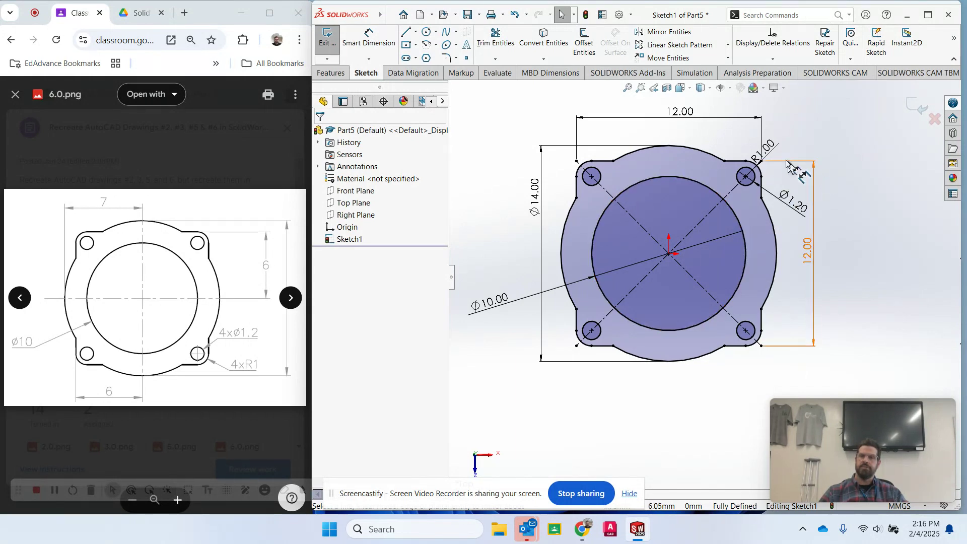
{"action": "left_click_drag", "start_coordinate": [773, 150], "coordinate": [806, 130]}
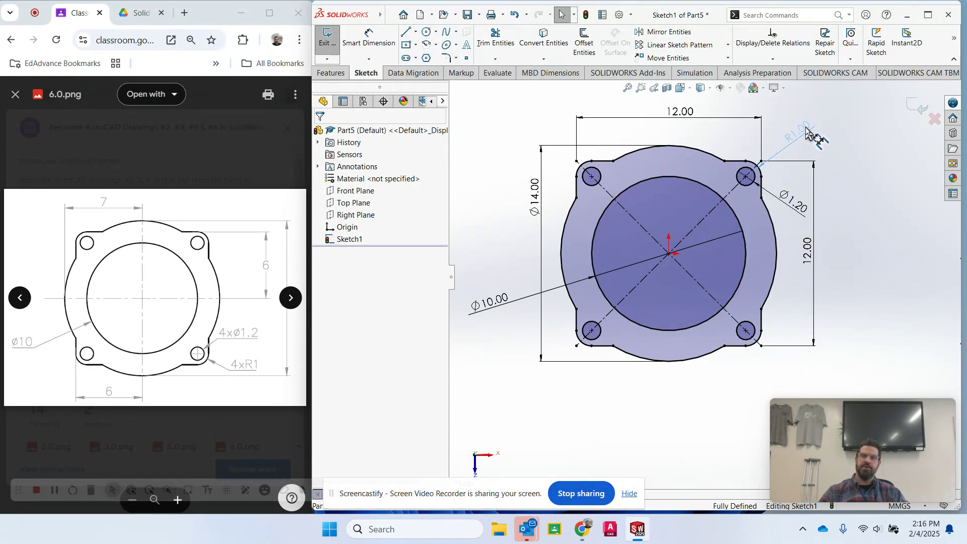
{"action": "left_click", "coordinate": [894, 246]}
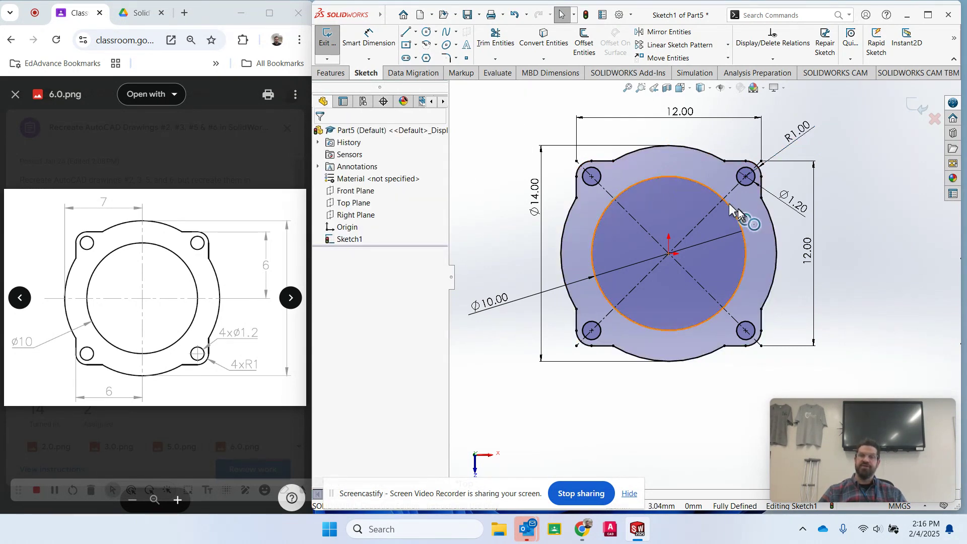